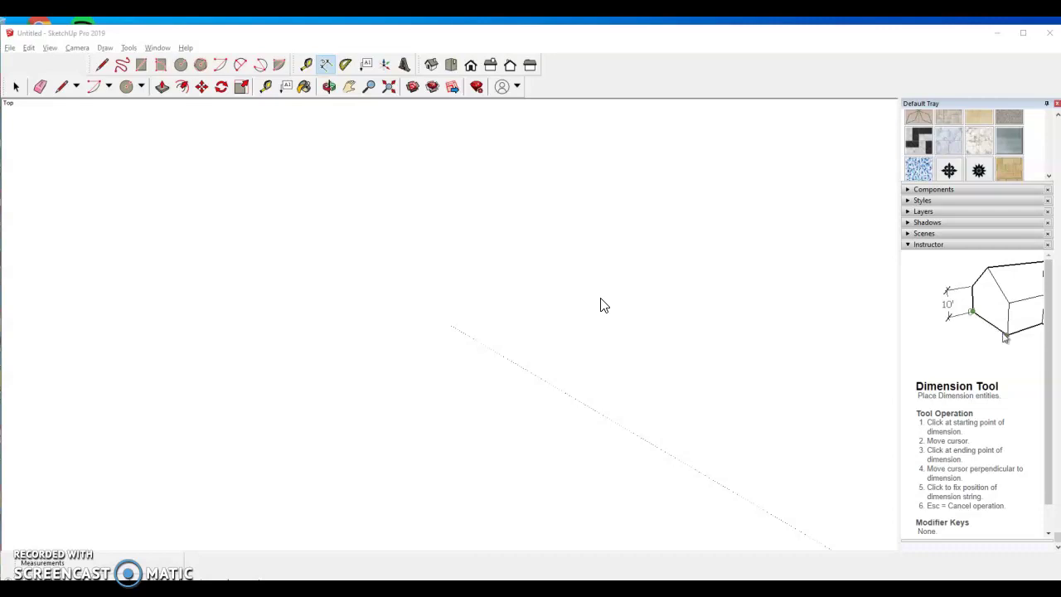
# Draw a 50-sided circle with a 2" radius.
pyautogui.click(181, 64)
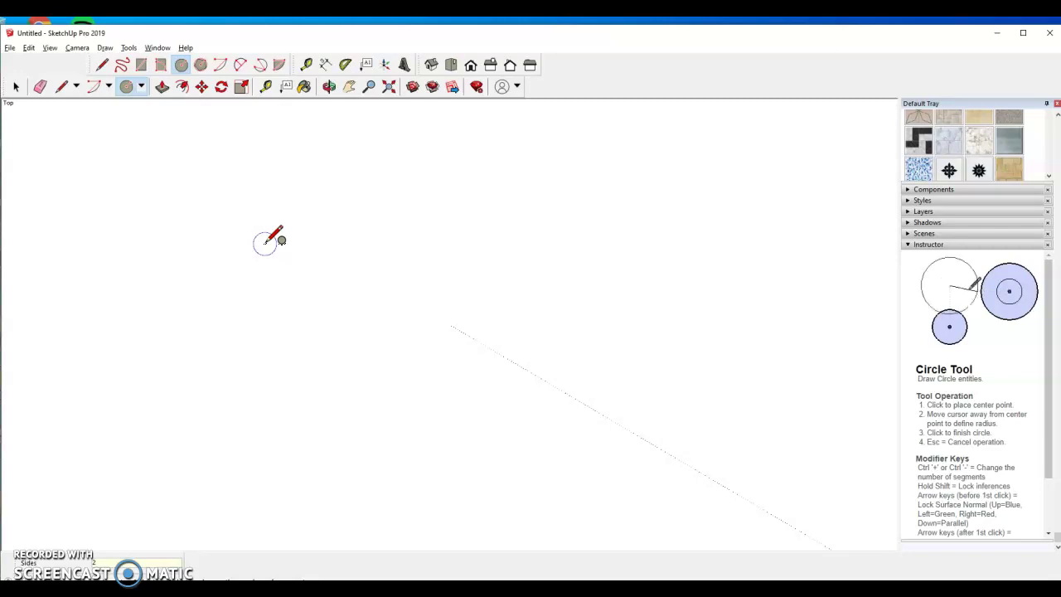
pyautogui.write('0')
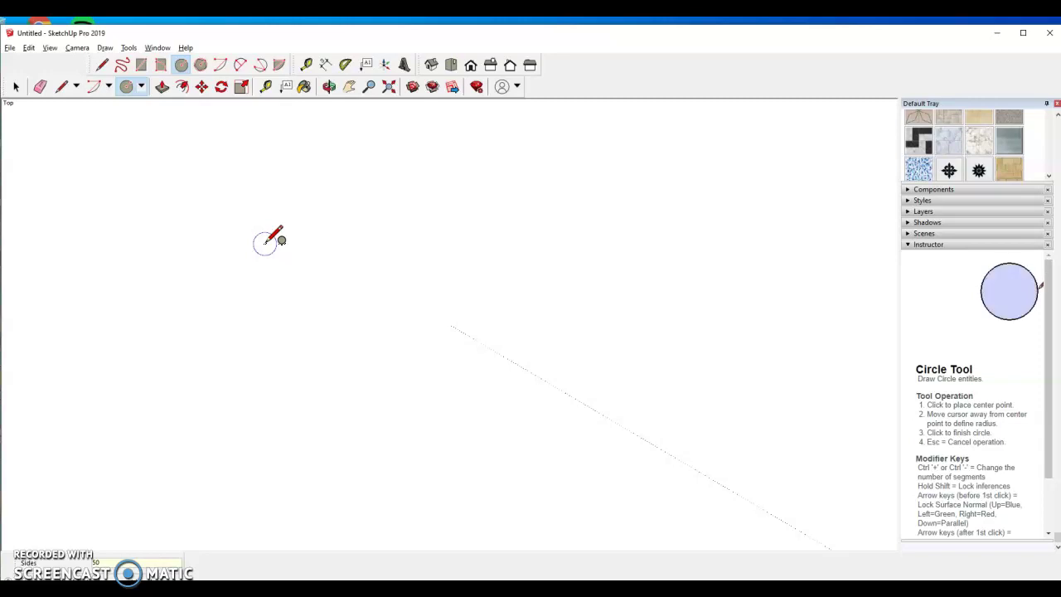
pyautogui.moveTo(266, 242)
pyautogui.mouseDown()
pyautogui.moveTo(306, 243)
pyautogui.moveTo(271, 224)
pyautogui.mouseUp()
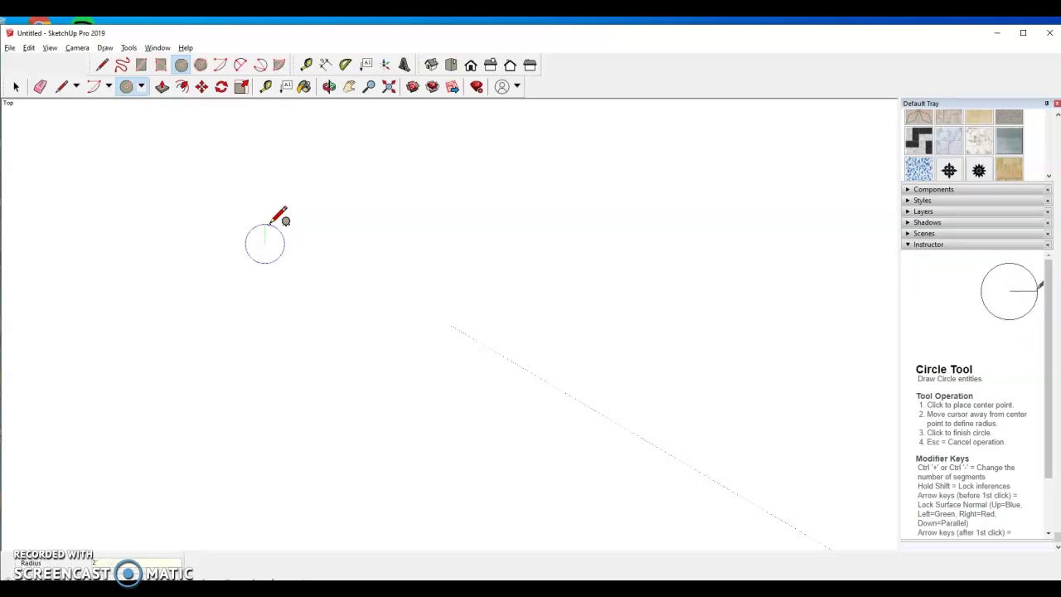
pyautogui.click(271, 222)
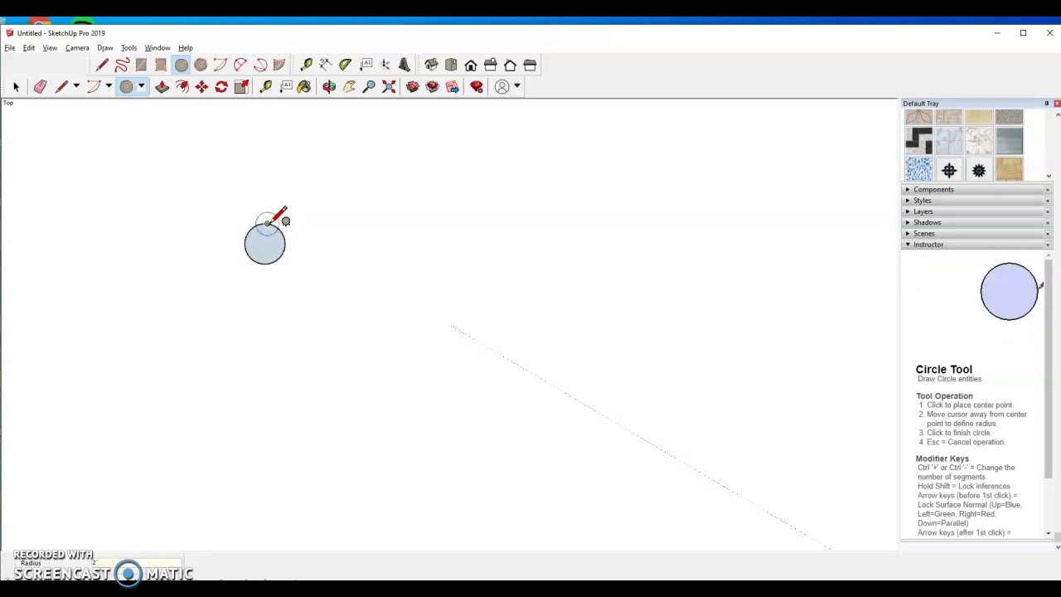
pyautogui.click(266, 242)
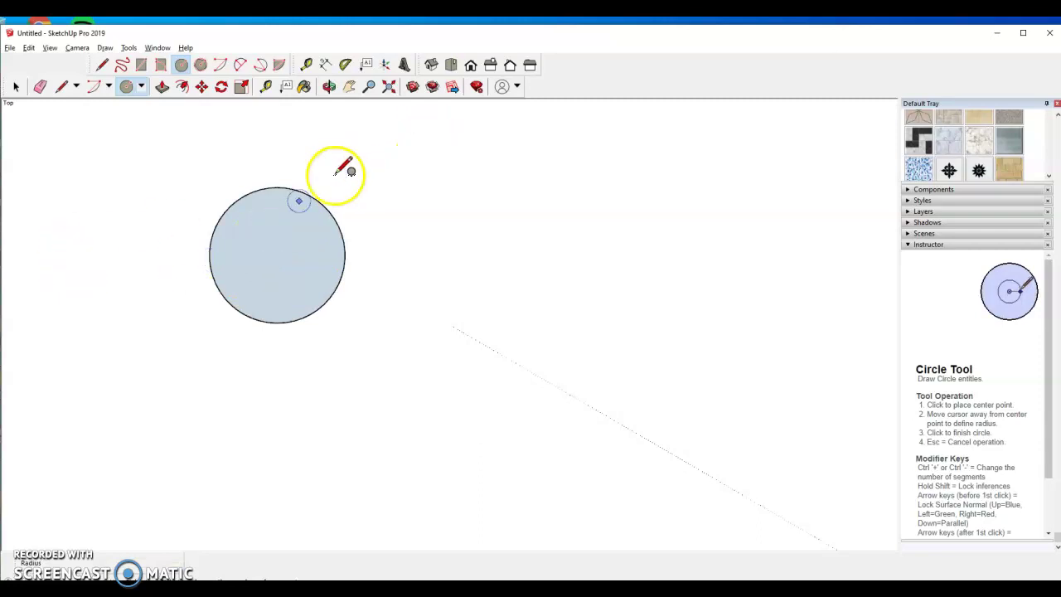
pyautogui.hotkey('ctrl', 'z')
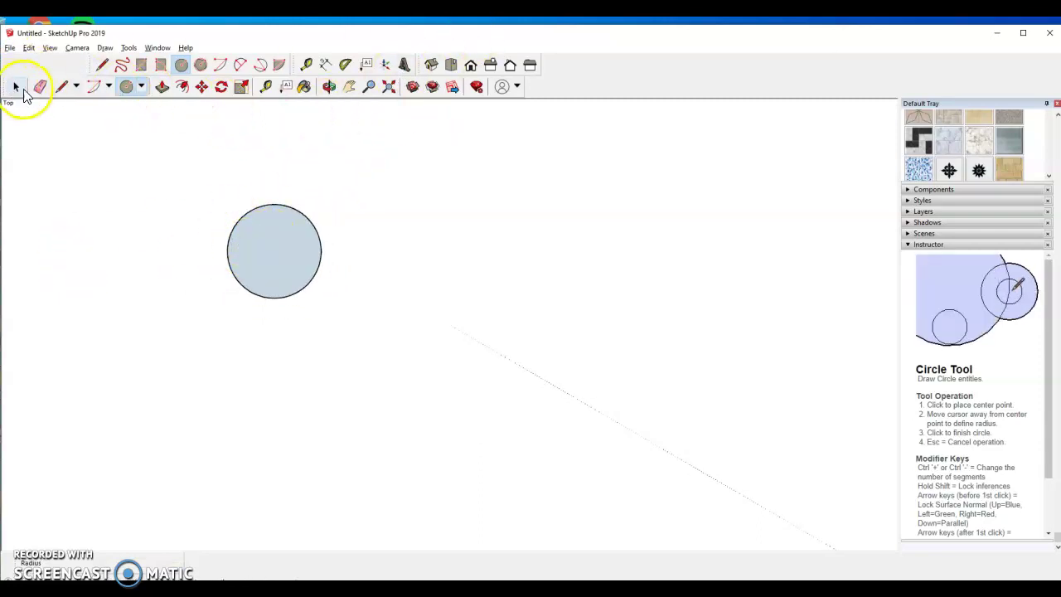
# Scale the whole circle by a factor of 3 along the red axis to form a horizontal ellipse.
pyautogui.press('space')
pyautogui.moveTo(188, 180); pyautogui.dragTo(417, 363)
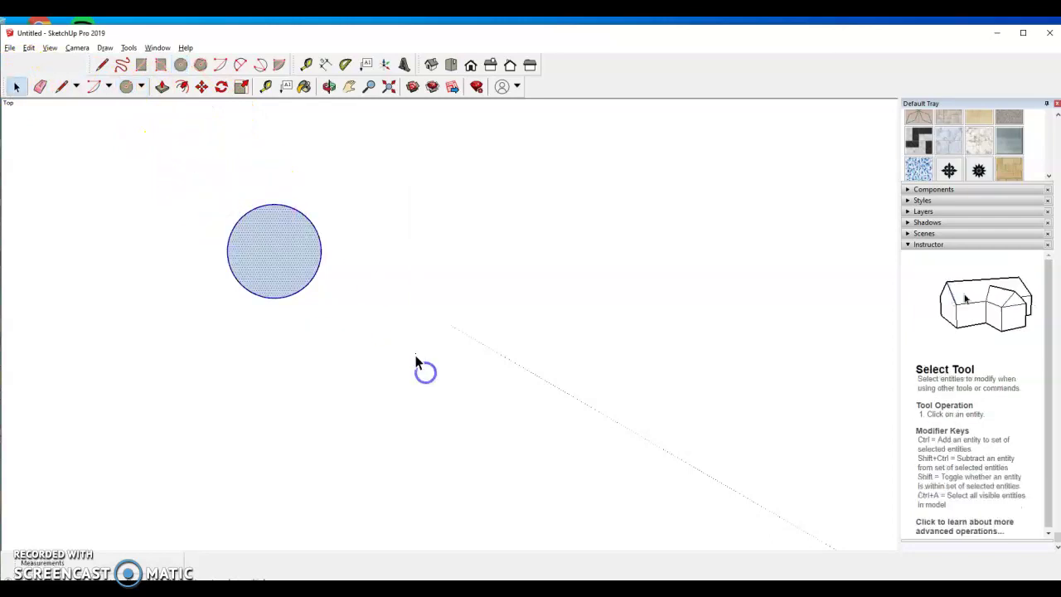
pyautogui.click(242, 87)
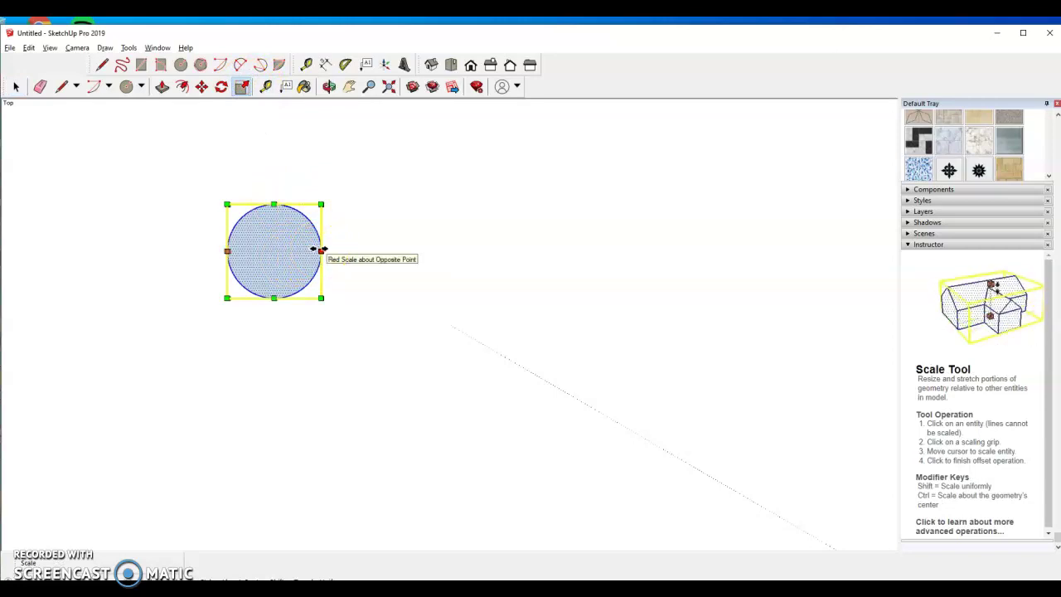
pyautogui.click(320, 249)
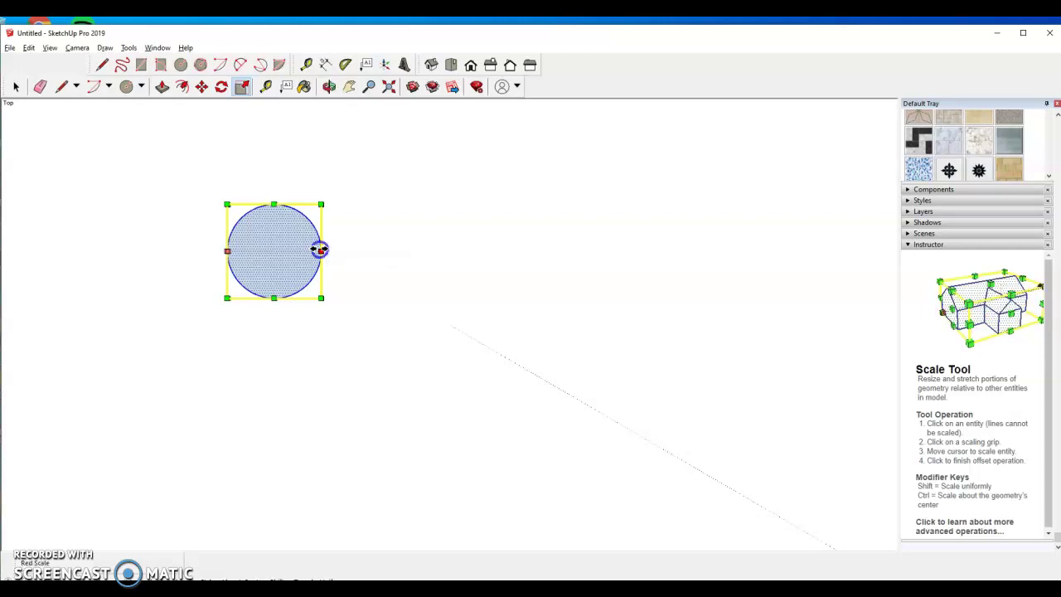
pyautogui.click(334, 250)
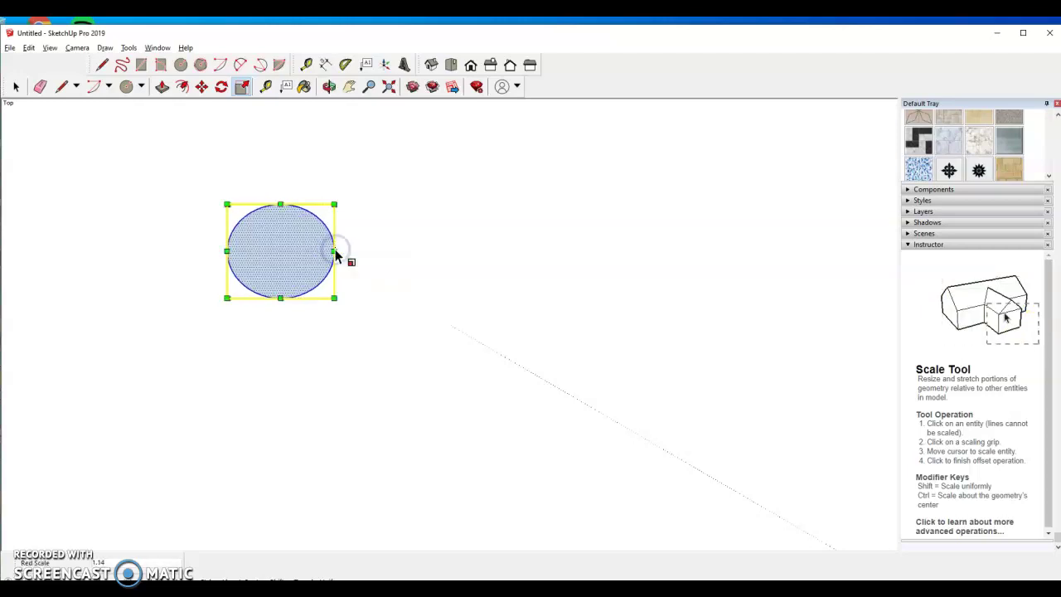
pyautogui.click(334, 248)
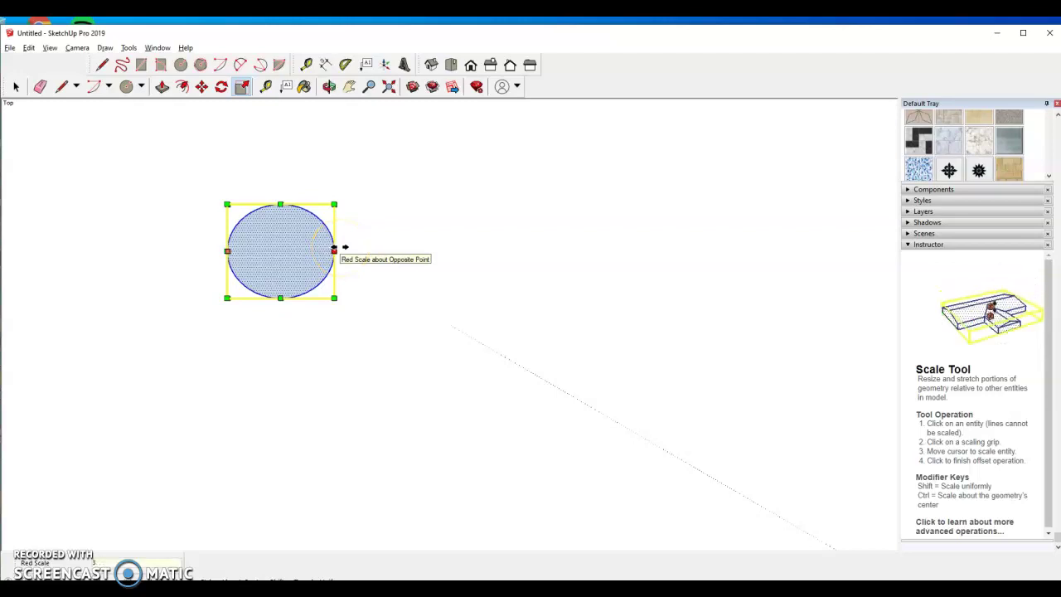
pyautogui.write('2.6')
pyautogui.press('Return')
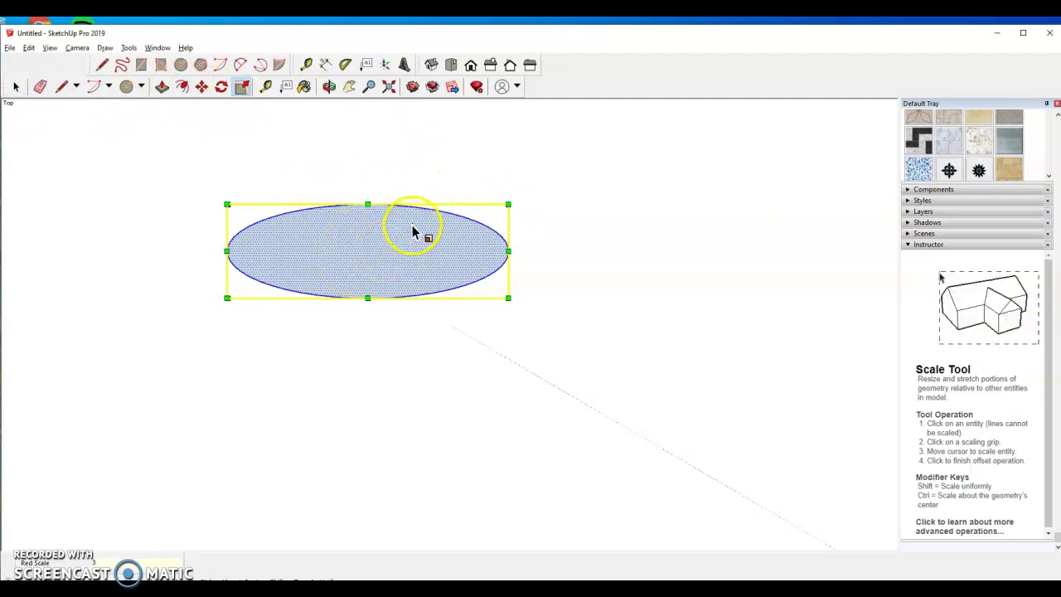
pyautogui.click(500, 316)
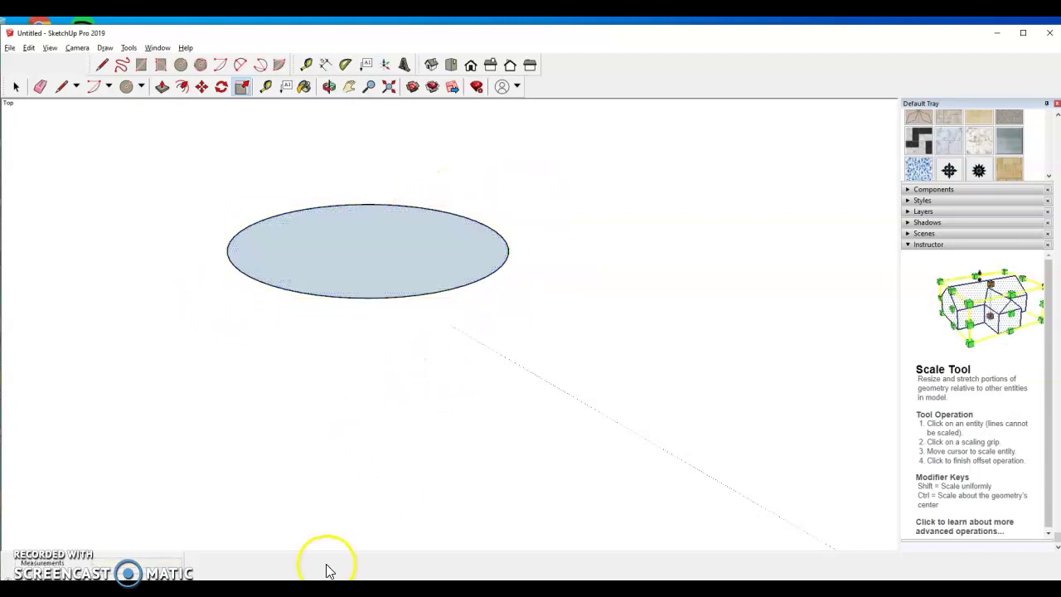
# Draw a separate 4" line along the green axis in the empty space beyond the ellipse's right end.
pyautogui.click(349, 86)
pyautogui.moveTo(578, 246); pyautogui.dragTo(420, 268)
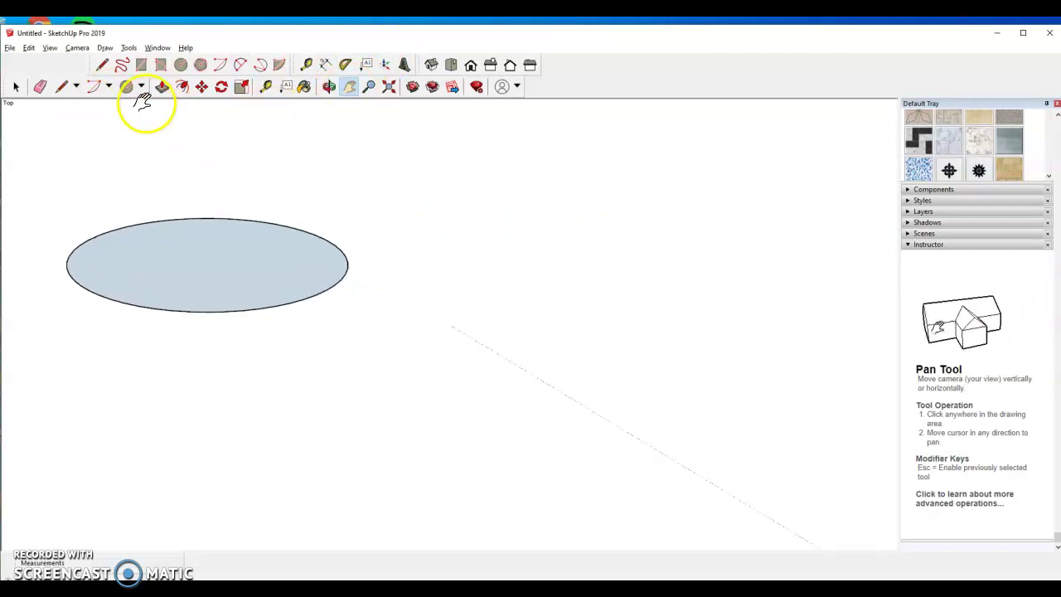
pyautogui.click(103, 64)
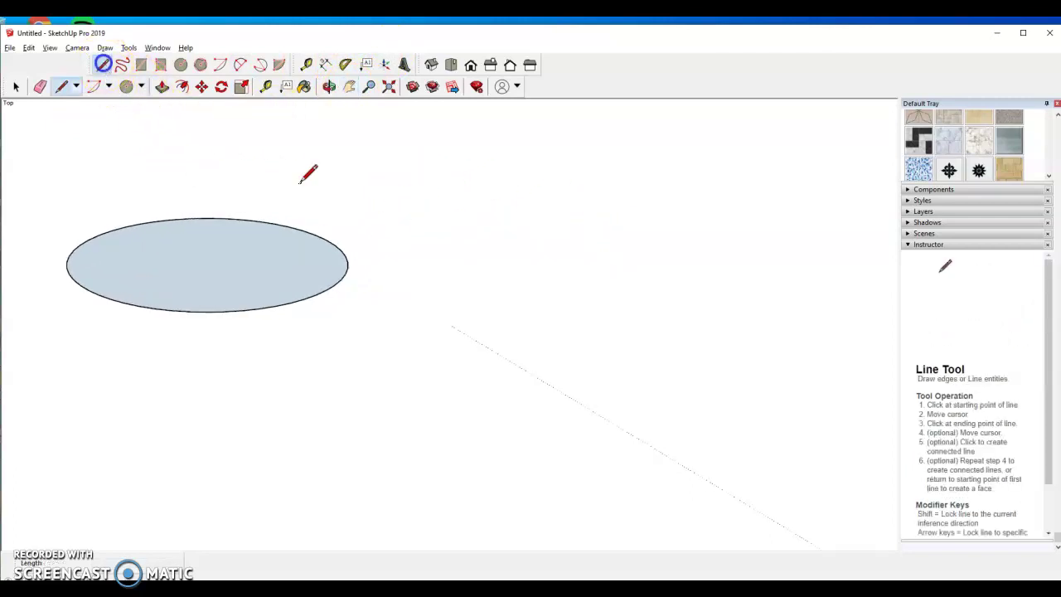
pyautogui.click(529, 223)
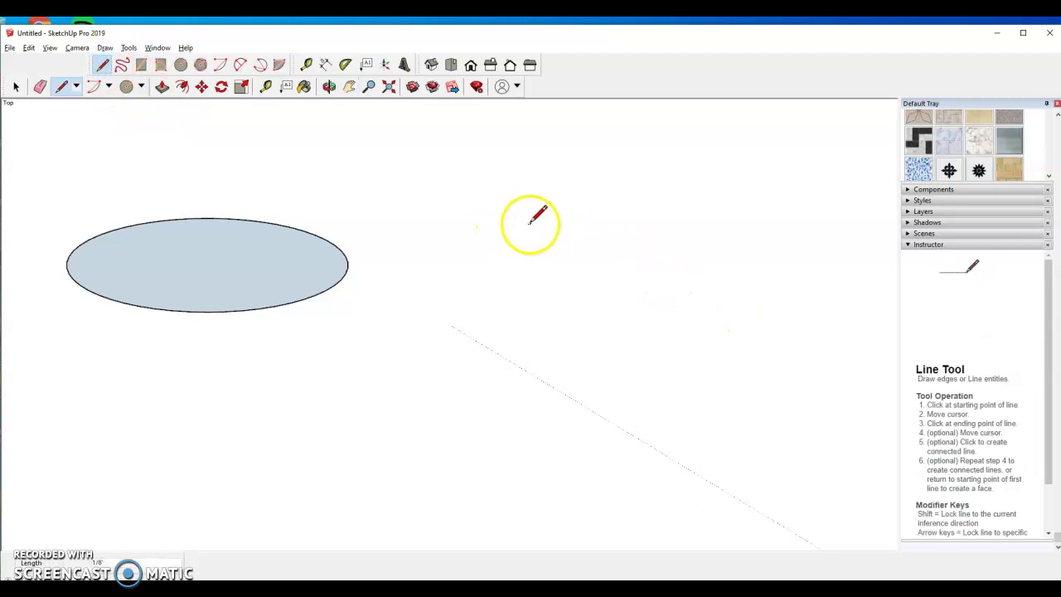
pyautogui.click(530, 265)
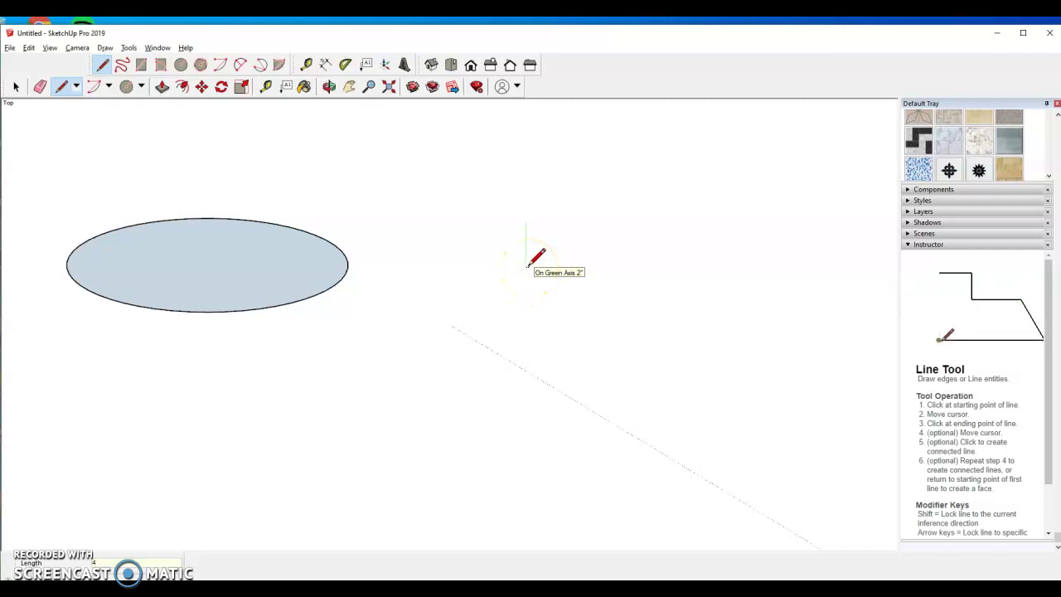
pyautogui.moveTo(529, 262)
pyautogui.mouseDown()
pyautogui.moveTo(379, 147)
pyautogui.moveTo(564, 244)
pyautogui.moveTo(527, 264)
pyautogui.mouseUp()
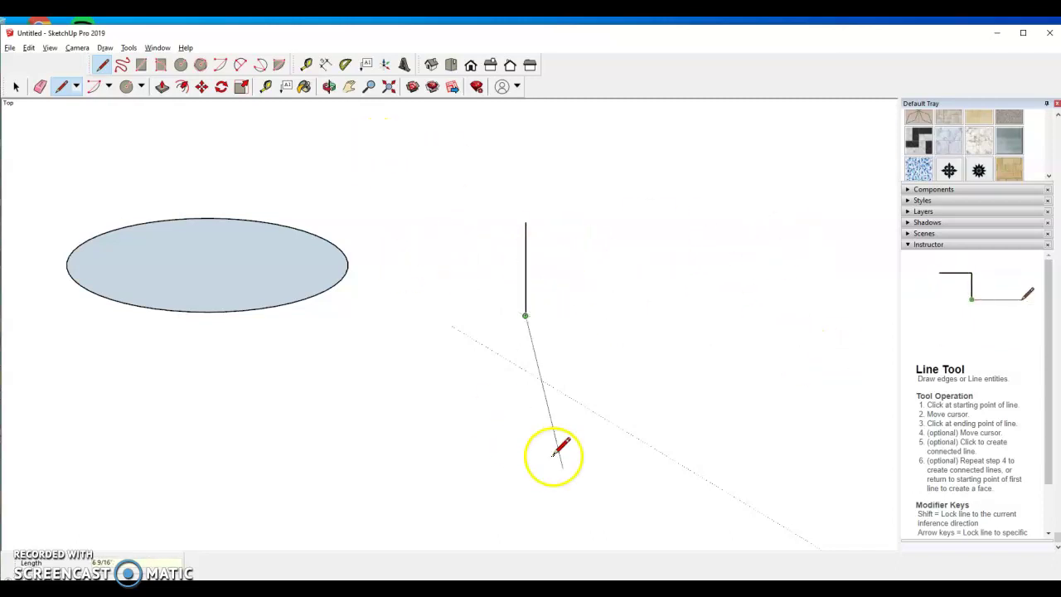
pyautogui.press('Escape')
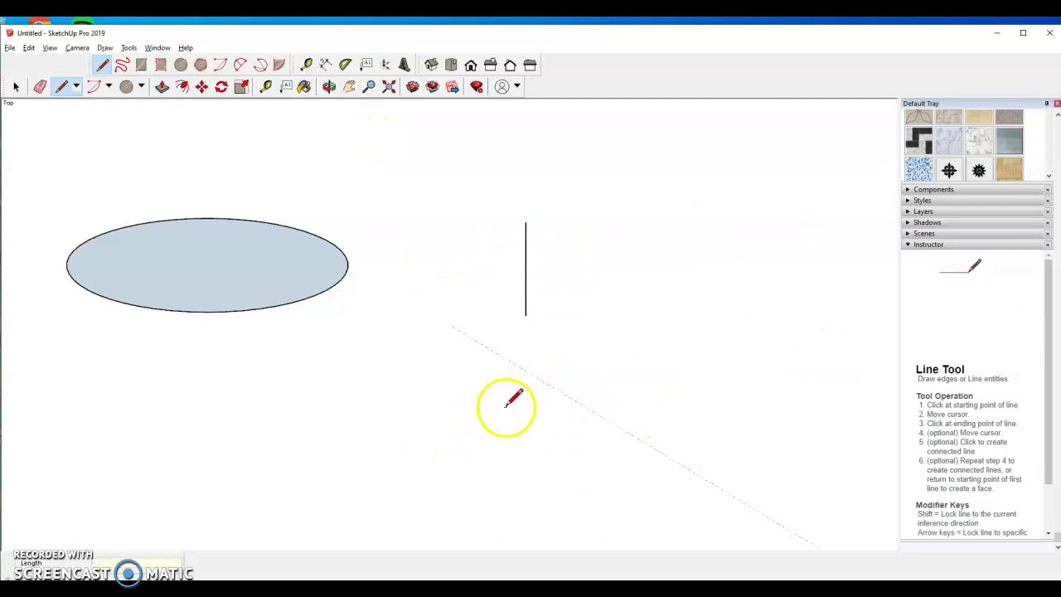
# Draw a separate 10" line along the red axis below the 4" line.
pyautogui.click(457, 406)
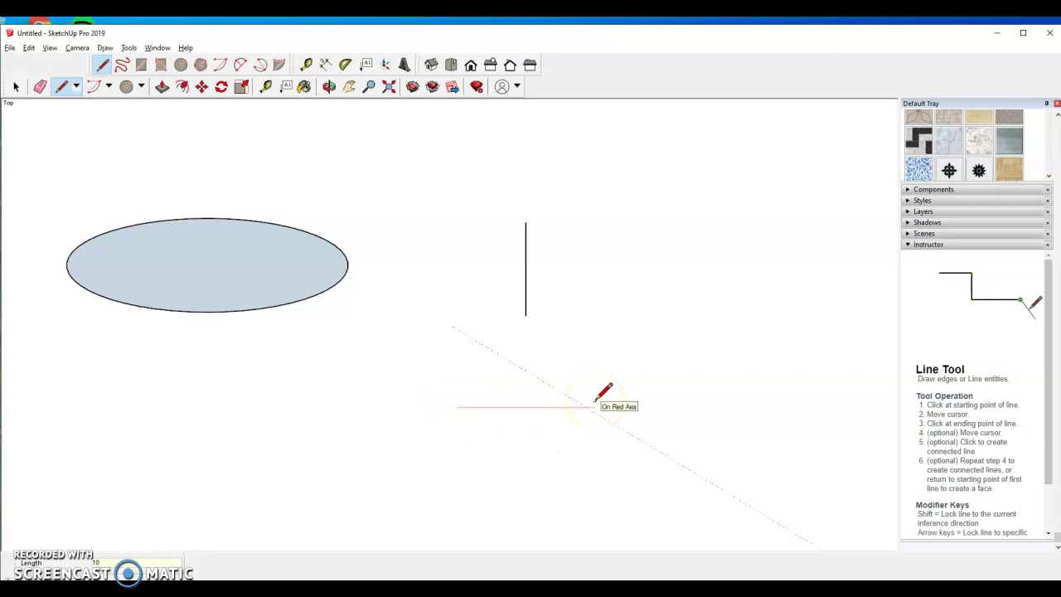
pyautogui.press('Return')
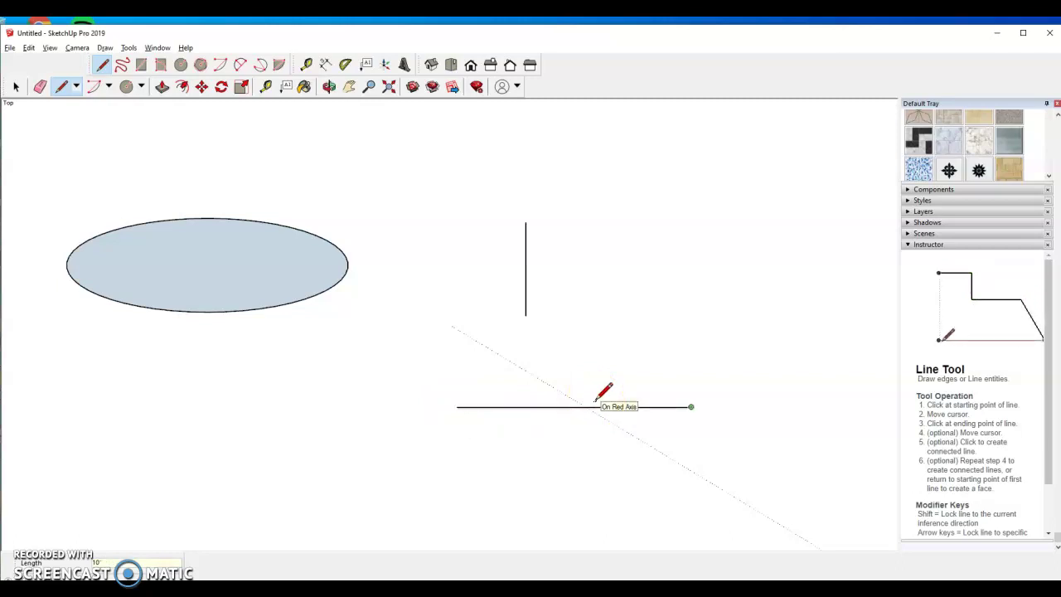
pyautogui.press('Escape')
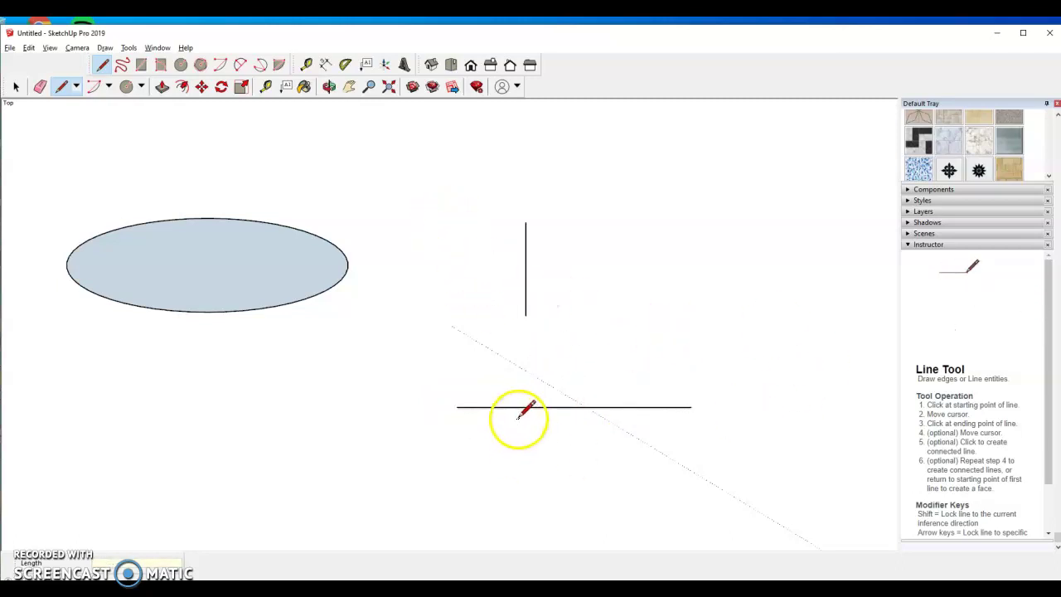
# Move the 10" line by its midpoint onto the midpoint of the 4" line so the two form a cross.
pyautogui.click(16, 86)
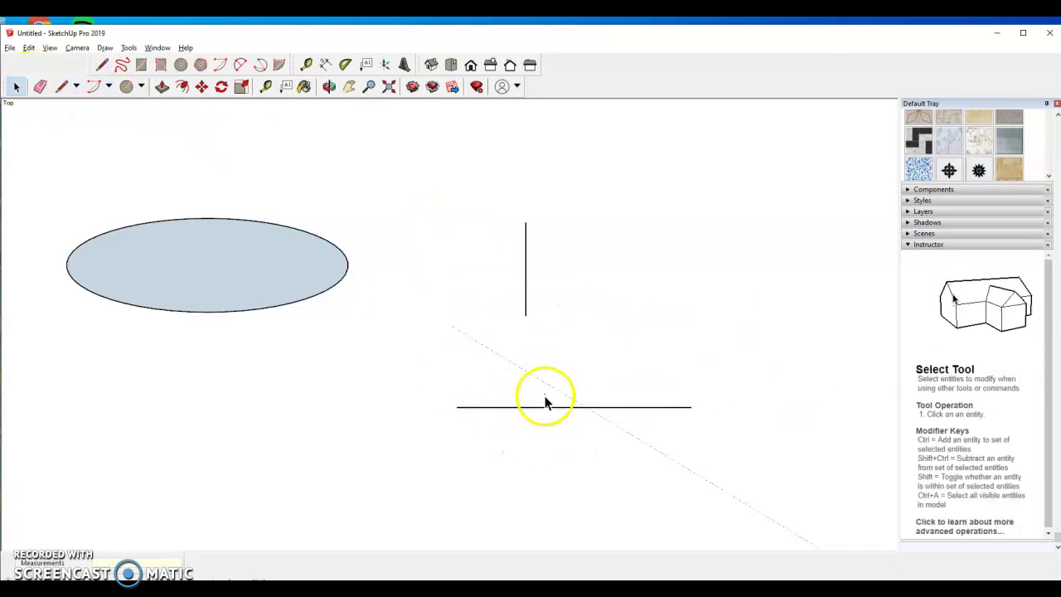
pyautogui.moveTo(280, 292); pyautogui.dragTo(501, 397)
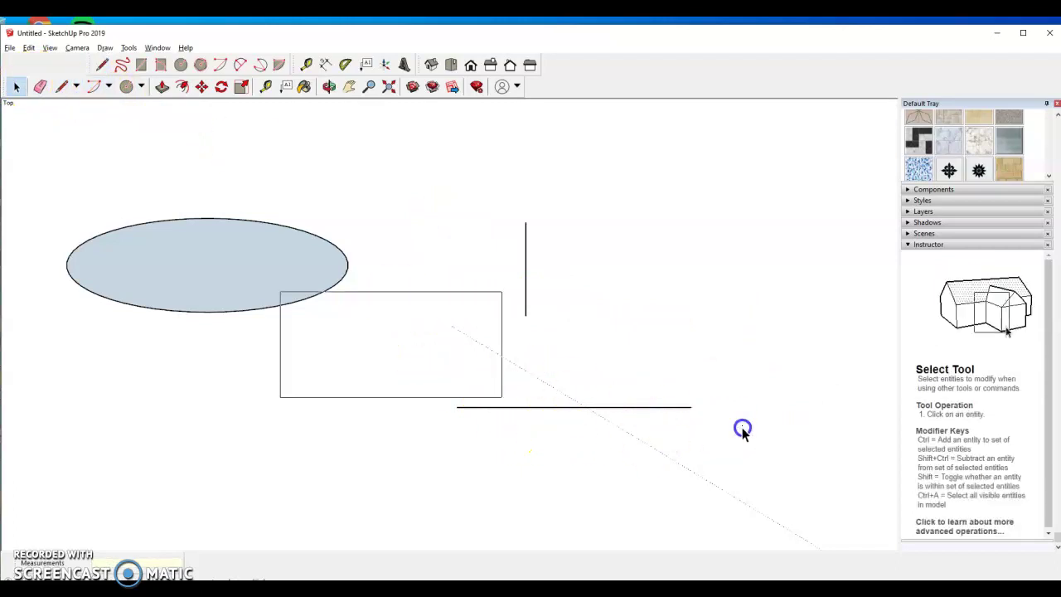
pyautogui.moveTo(779, 465); pyautogui.dragTo(414, 389)
pyautogui.press('m')
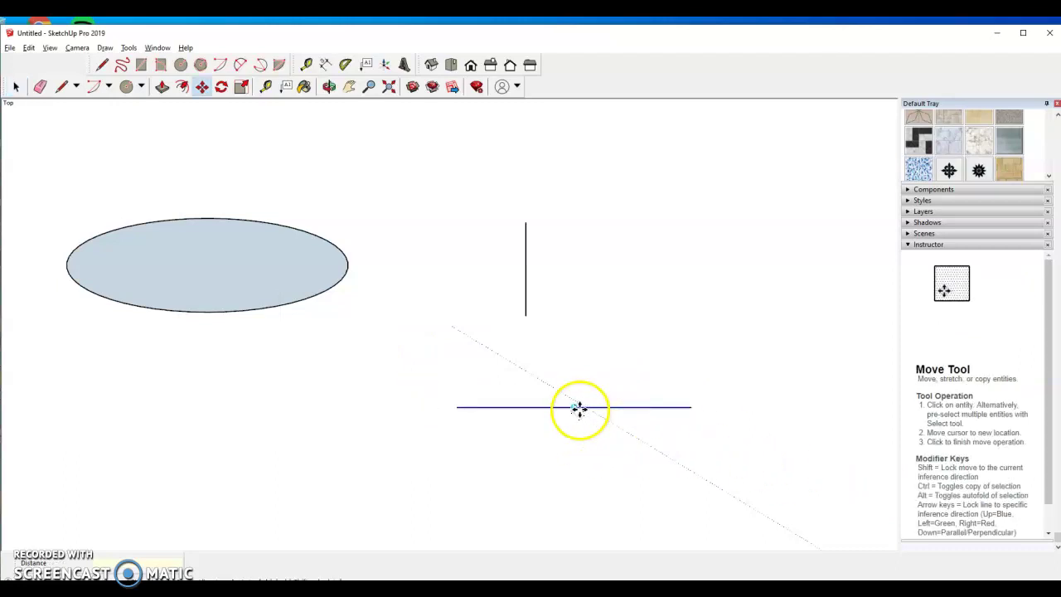
pyautogui.click(579, 408)
pyautogui.click(526, 268)
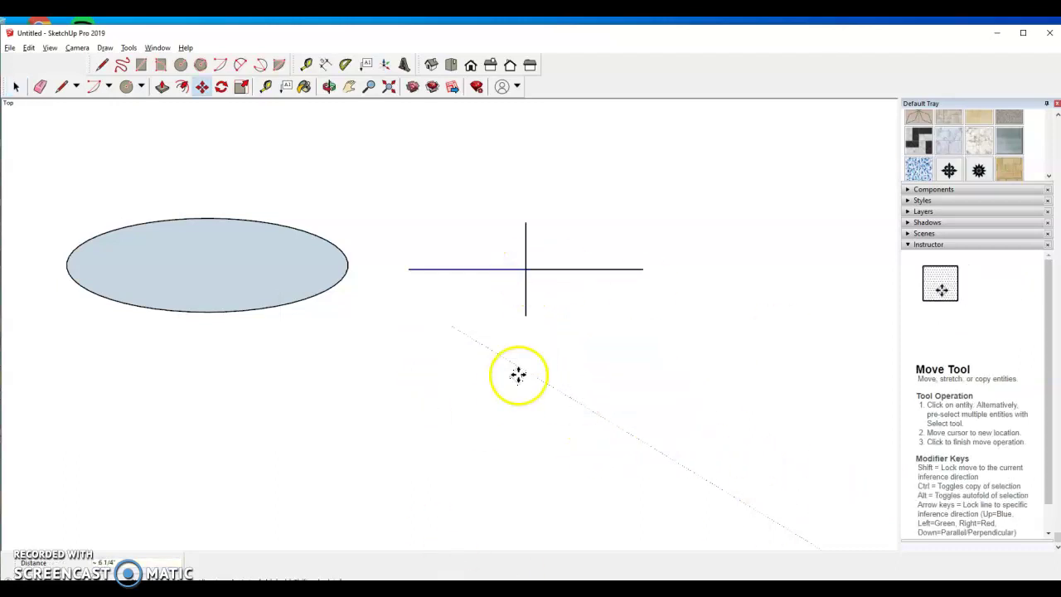
pyautogui.press('space')
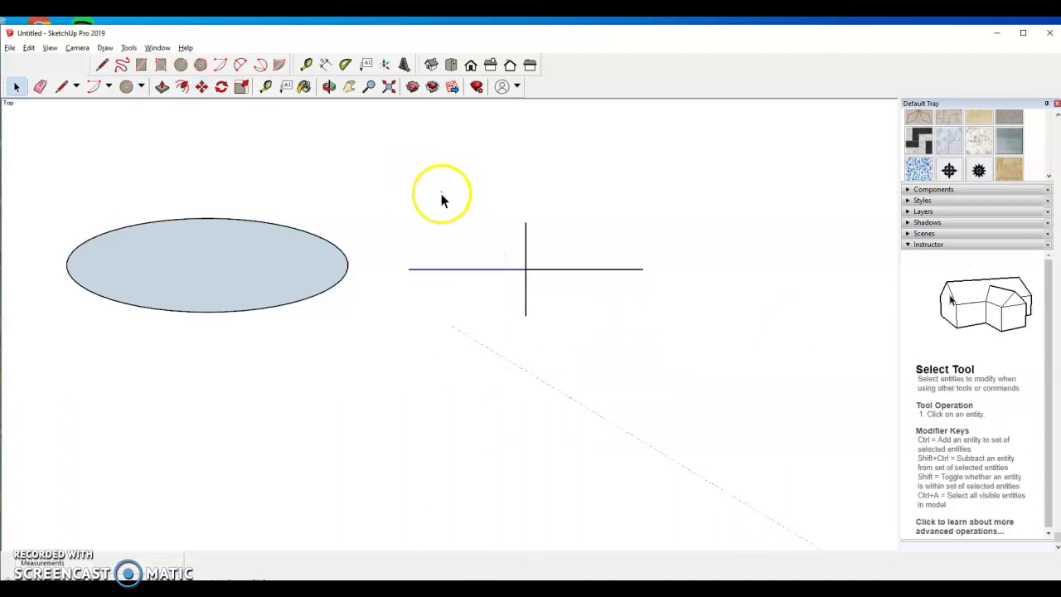
# Move both crossing lines together about 5" farther away from the ellipse.
pyautogui.moveTo(417, 190); pyautogui.dragTo(634, 357)
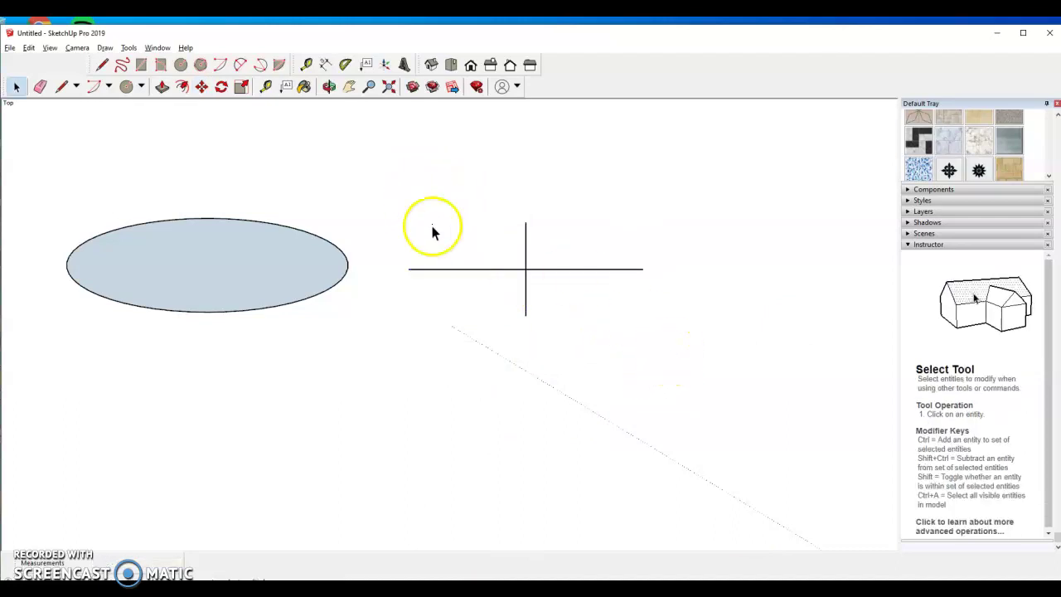
pyautogui.moveTo(403, 190); pyautogui.dragTo(713, 355)
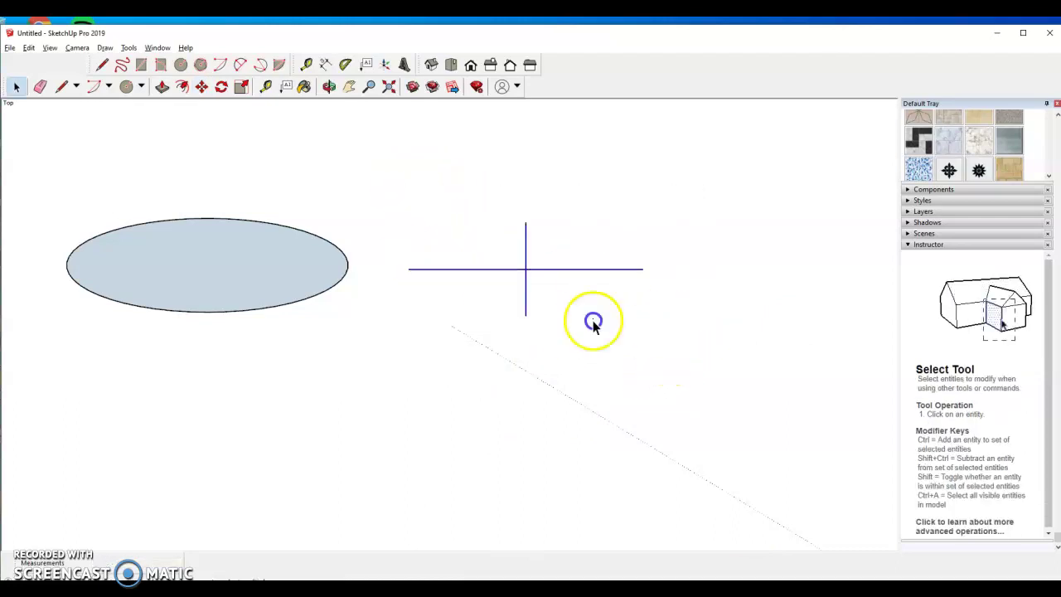
pyautogui.press('m')
pyautogui.click(506, 270)
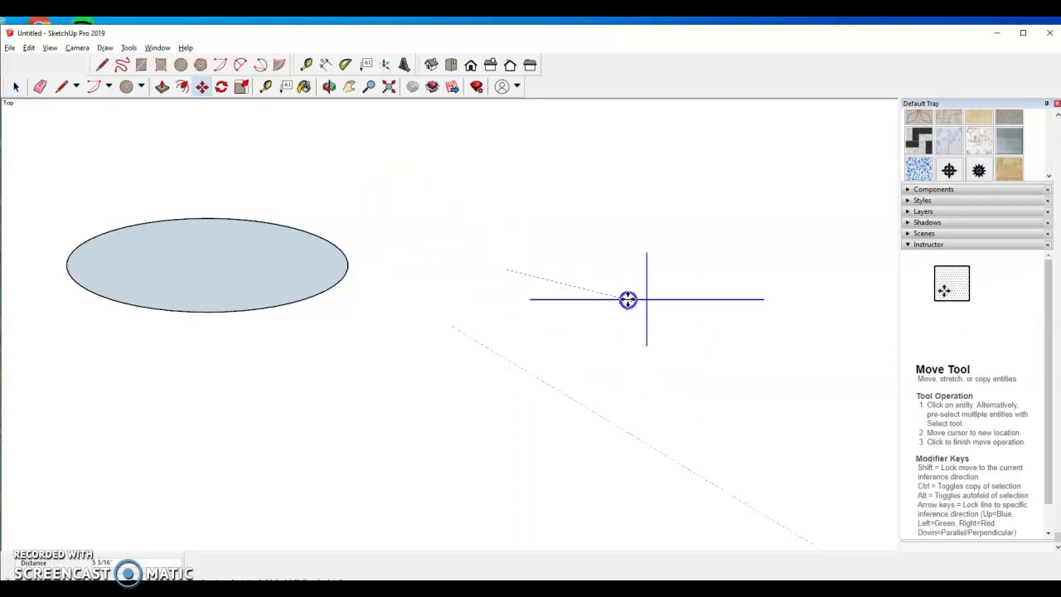
pyautogui.click(622, 291)
pyautogui.press('space')
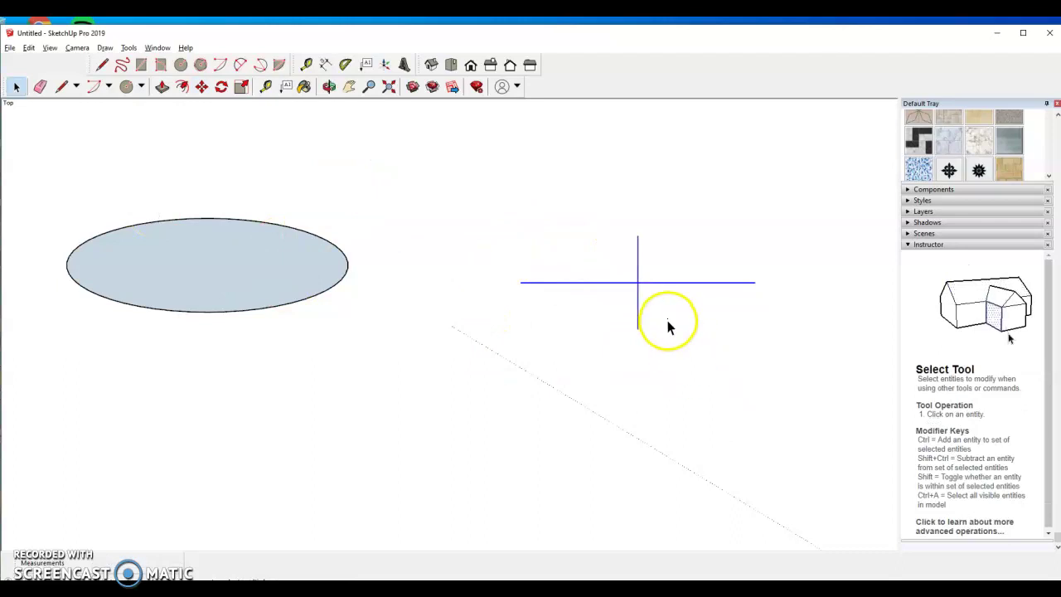
# Draw a 50-sided circle with a 2" radius centred on the intersection of the crossing lines.
pyautogui.click(179, 63)
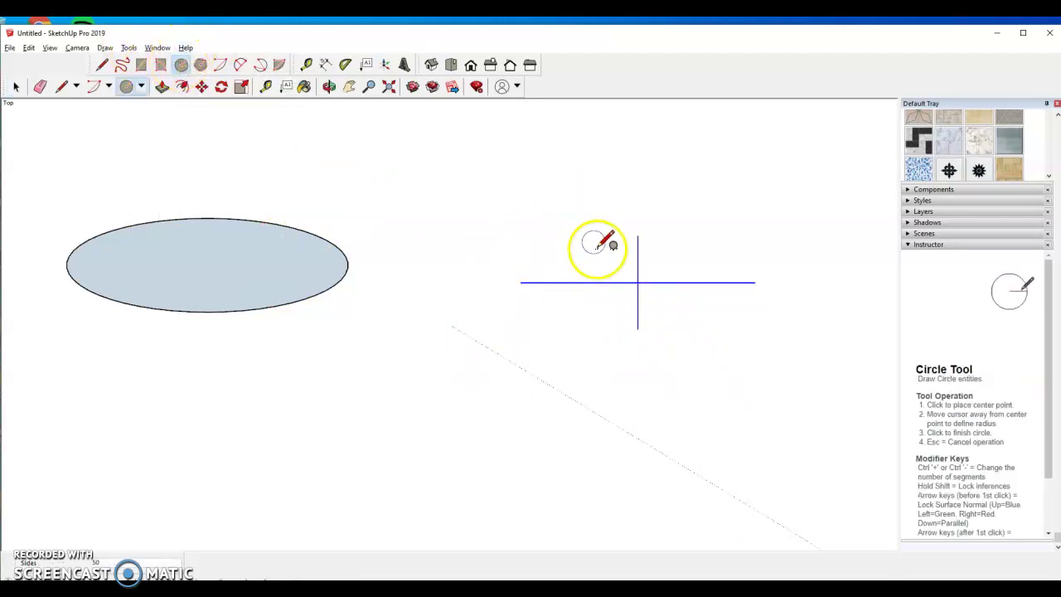
pyautogui.click(638, 283)
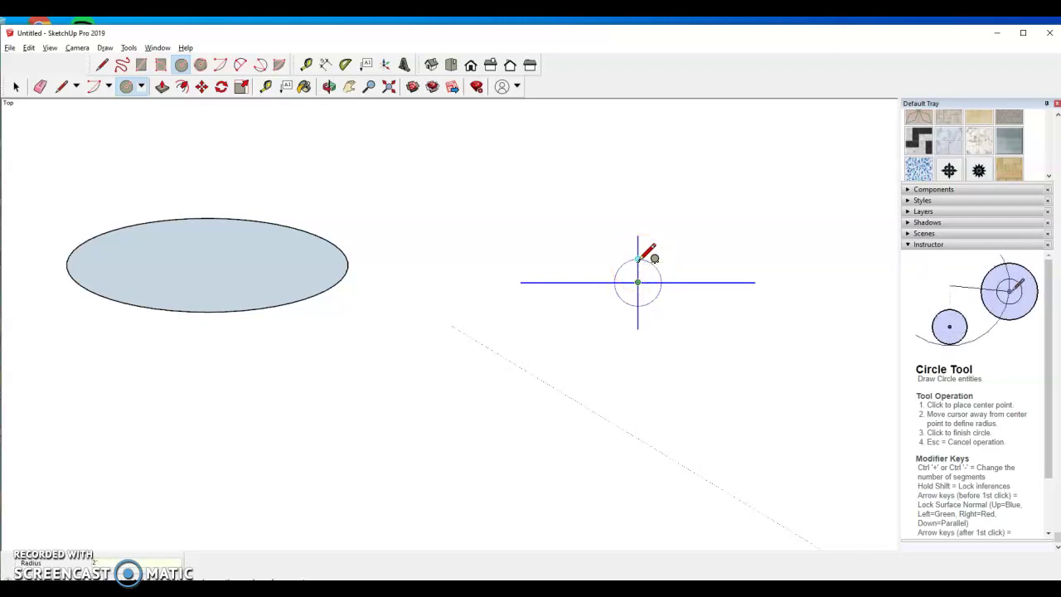
pyautogui.click(639, 260)
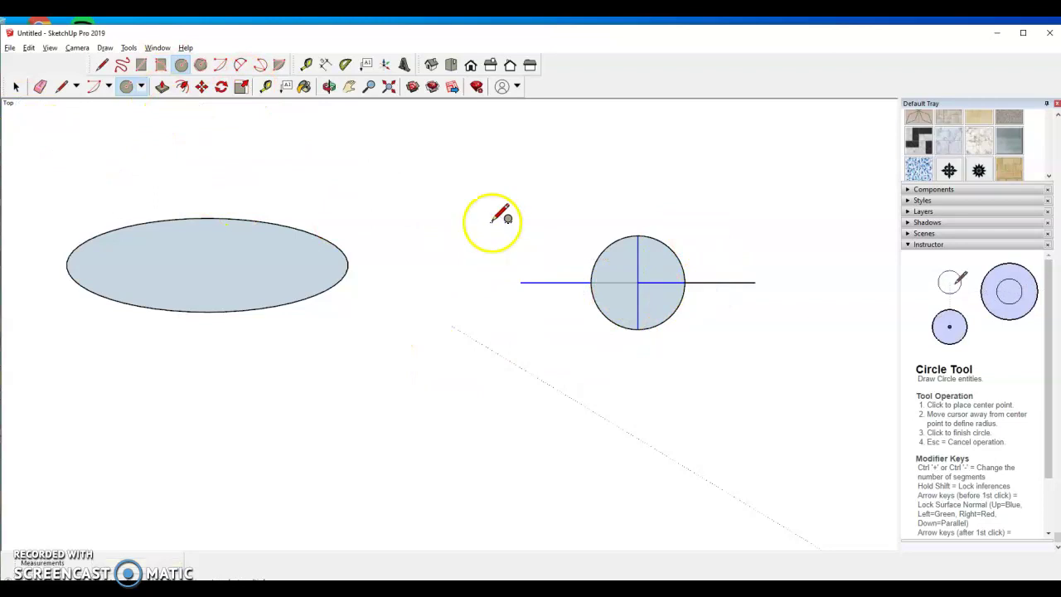
pyautogui.press('space')
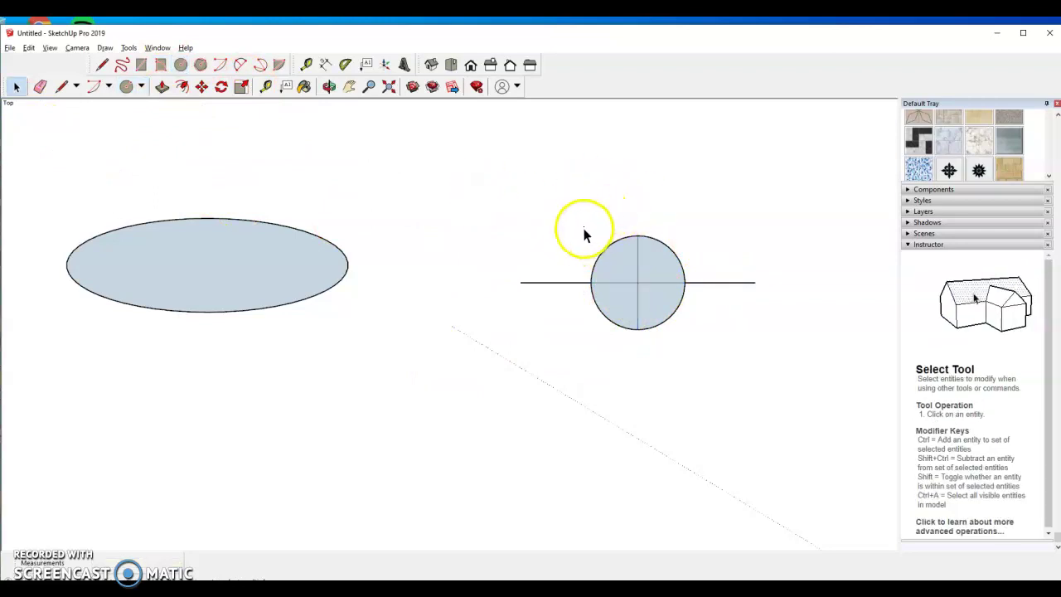
# Scale the circle along the red axis about its centre by 2.50 to reach both ends of the 10" line.
pyautogui.moveTo(583, 228); pyautogui.dragTo(697, 344)
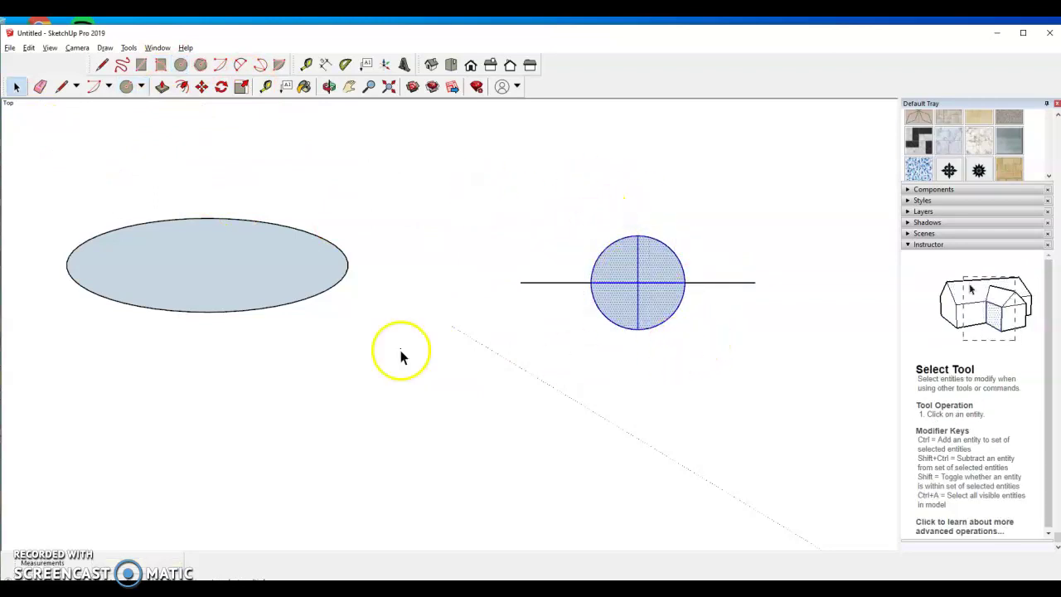
pyautogui.click(242, 87)
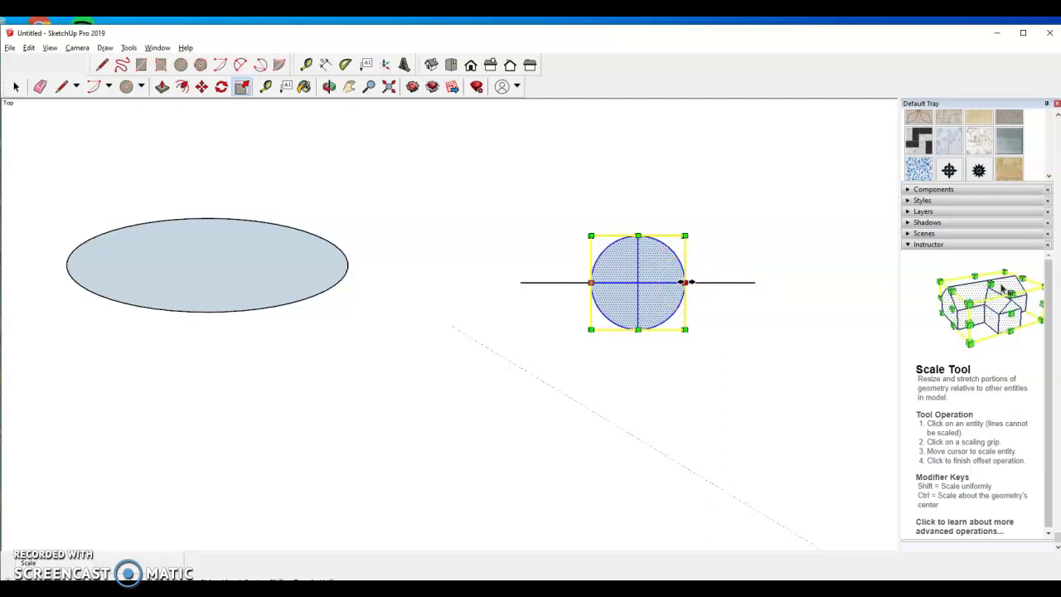
pyautogui.click(682, 284)
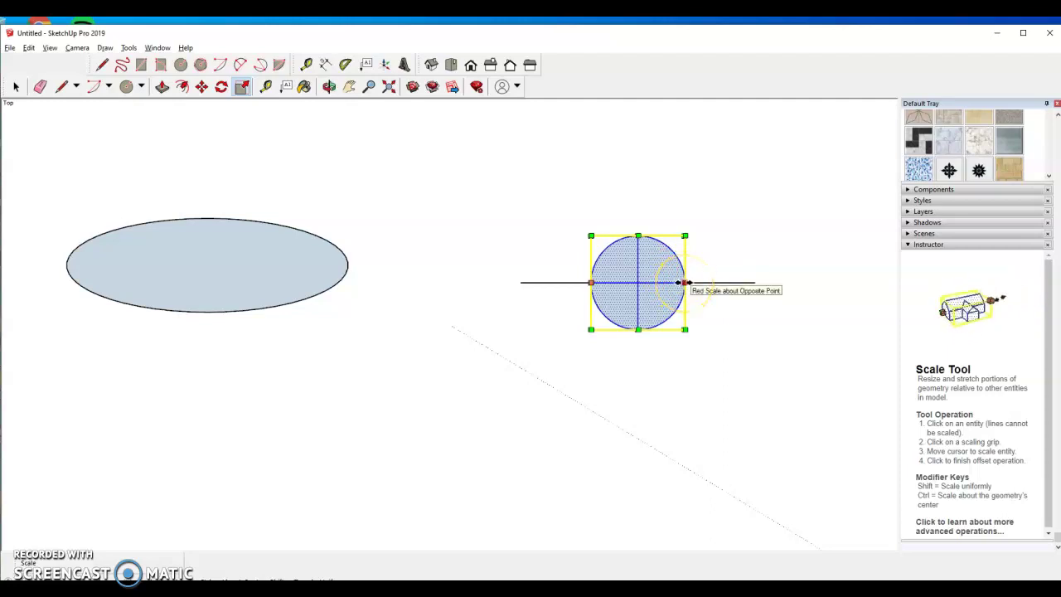
pyautogui.click(681, 283)
pyautogui.press('ctrl')
pyautogui.press('ctrl')
pyautogui.press('ctrl')
pyautogui.press('ctrl')
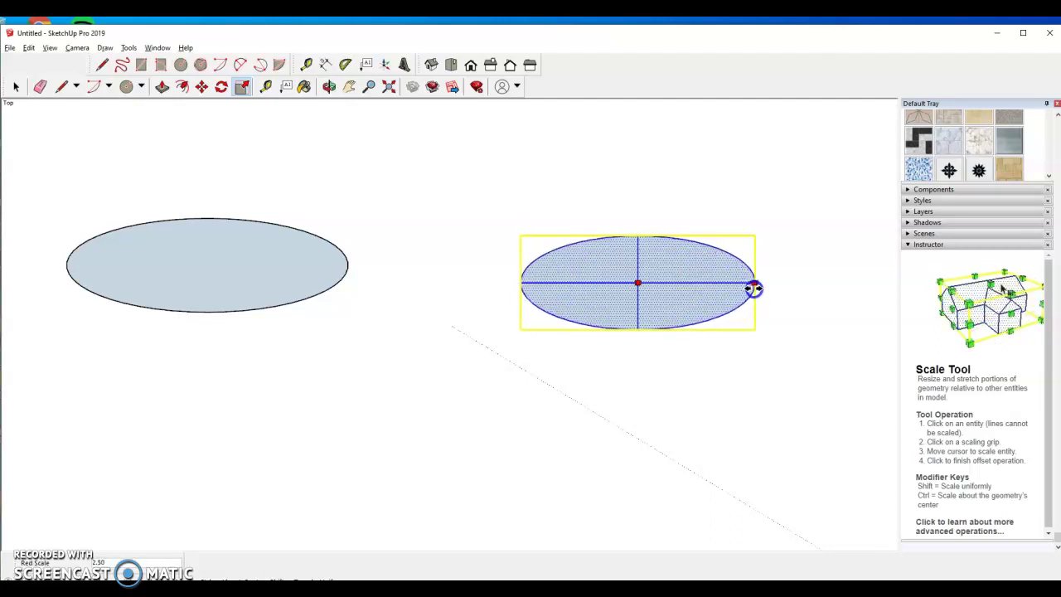
pyautogui.click(754, 287)
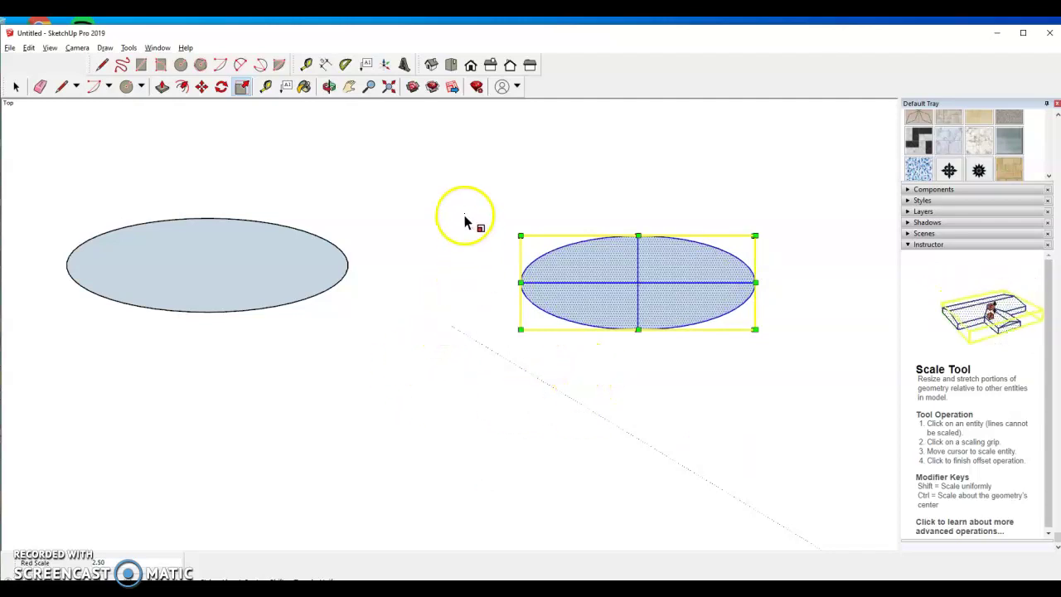
pyautogui.press('space')
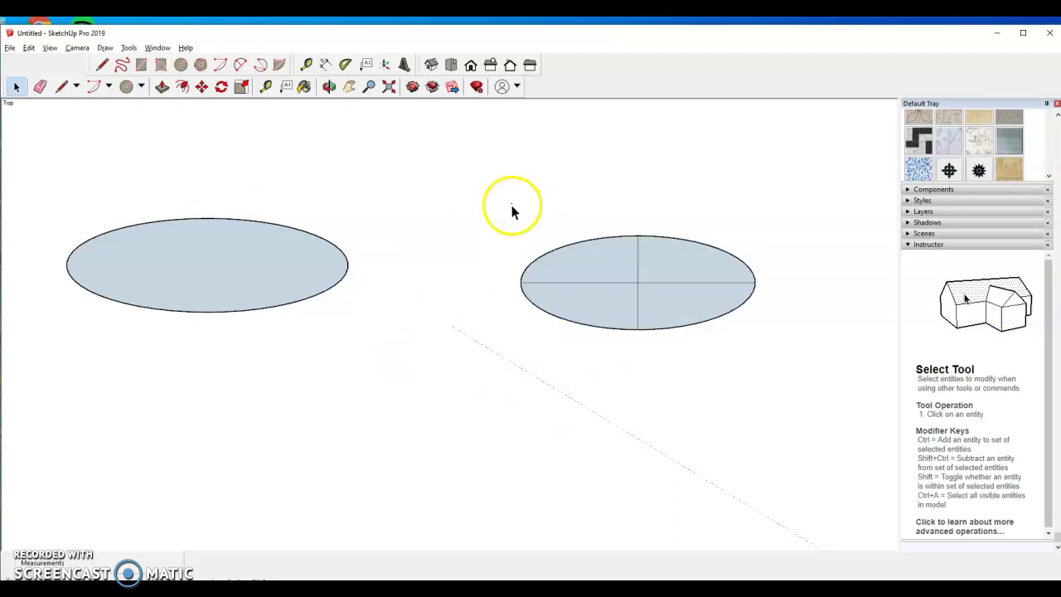
# Try to dimension the first ellipse's long half-axis from its centre to the edge, then remove that dimension.
pyautogui.click(325, 66)
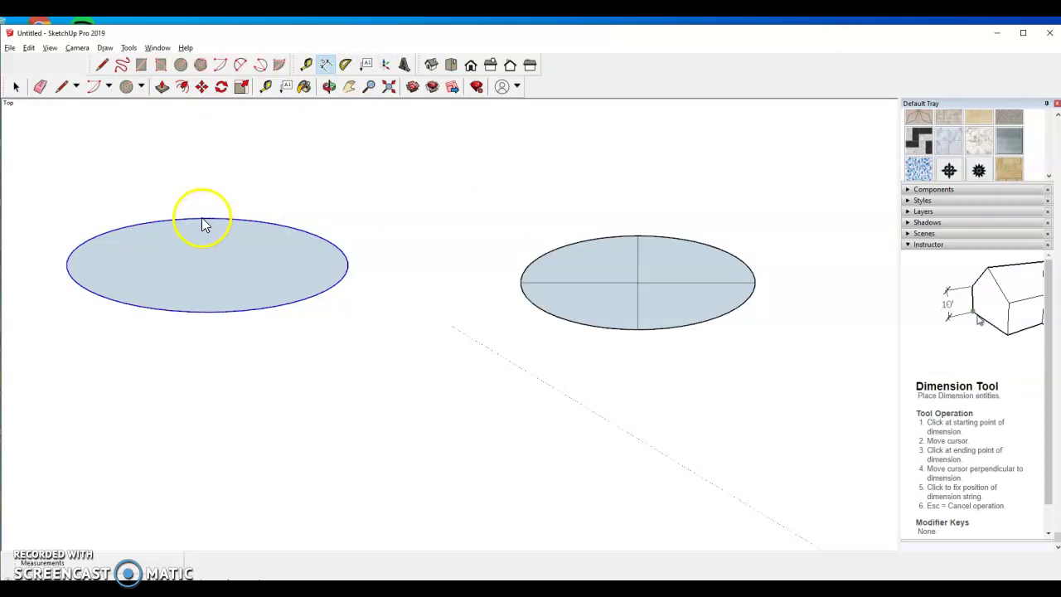
pyautogui.click(207, 264)
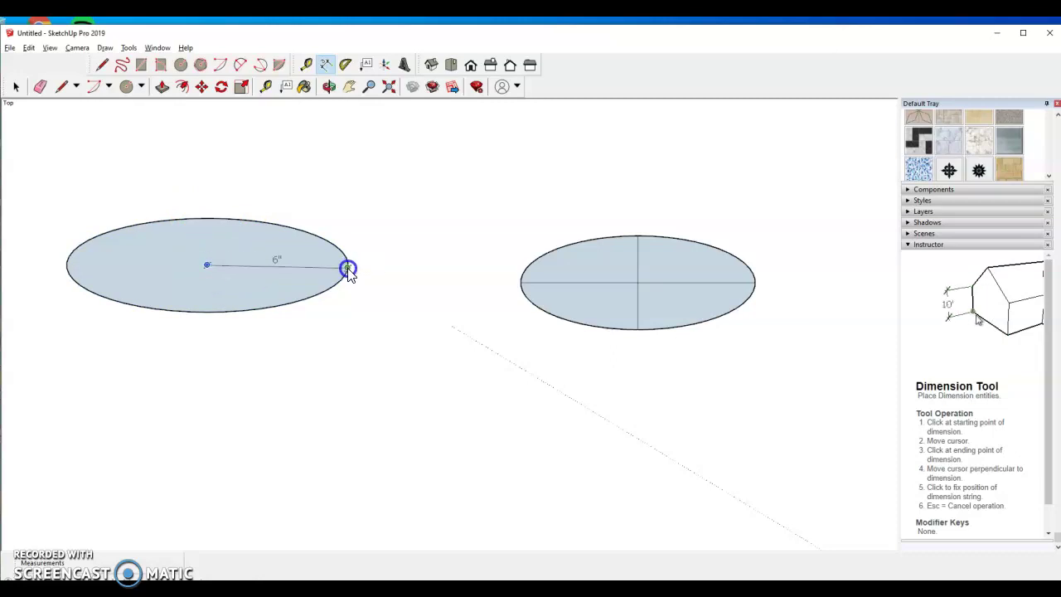
pyautogui.click(351, 266)
pyautogui.click(358, 257)
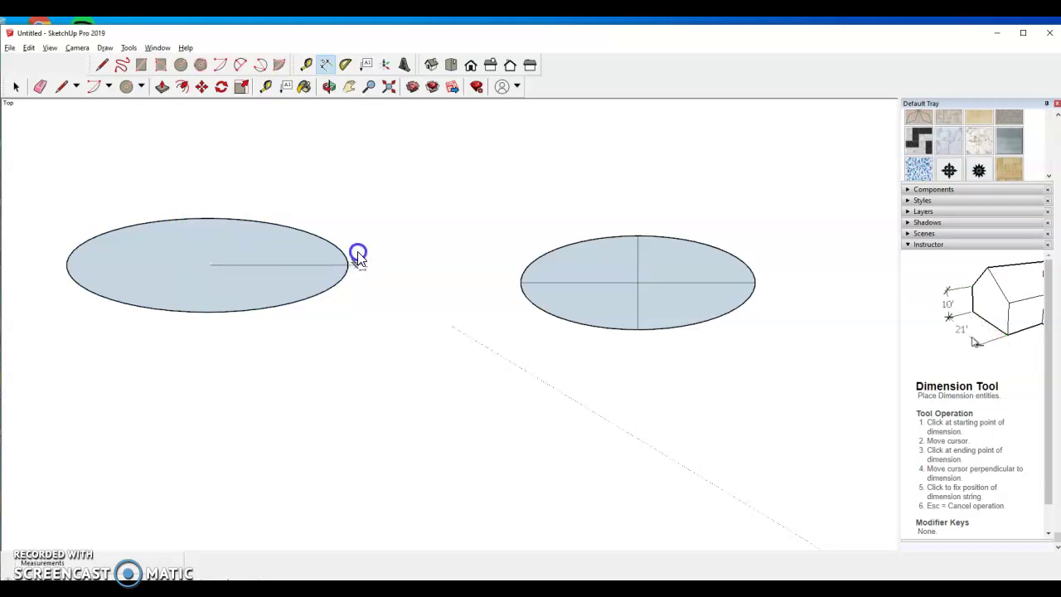
pyautogui.press('space')
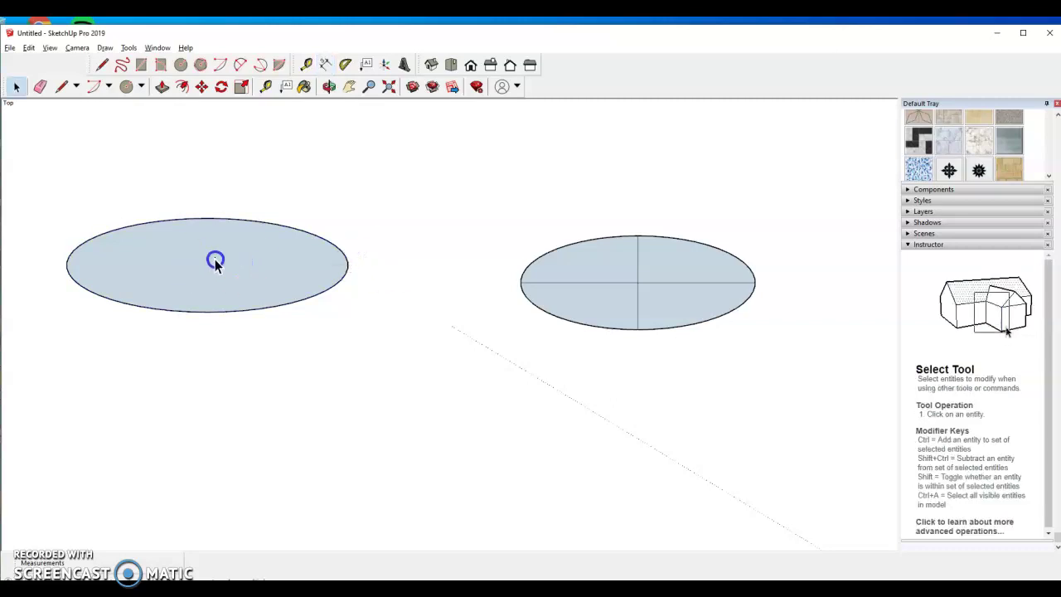
pyautogui.click(299, 135)
# Dimension the first ellipse's short half-axis from its centre to the lower edge.
pyautogui.click(324, 64)
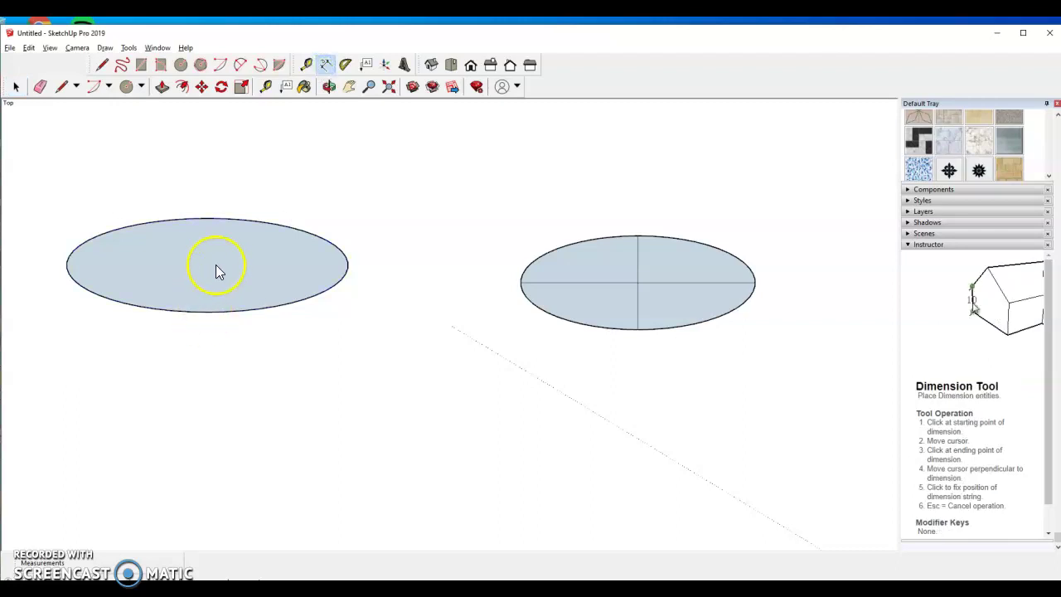
pyautogui.moveTo(210, 266); pyautogui.dragTo(209, 317)
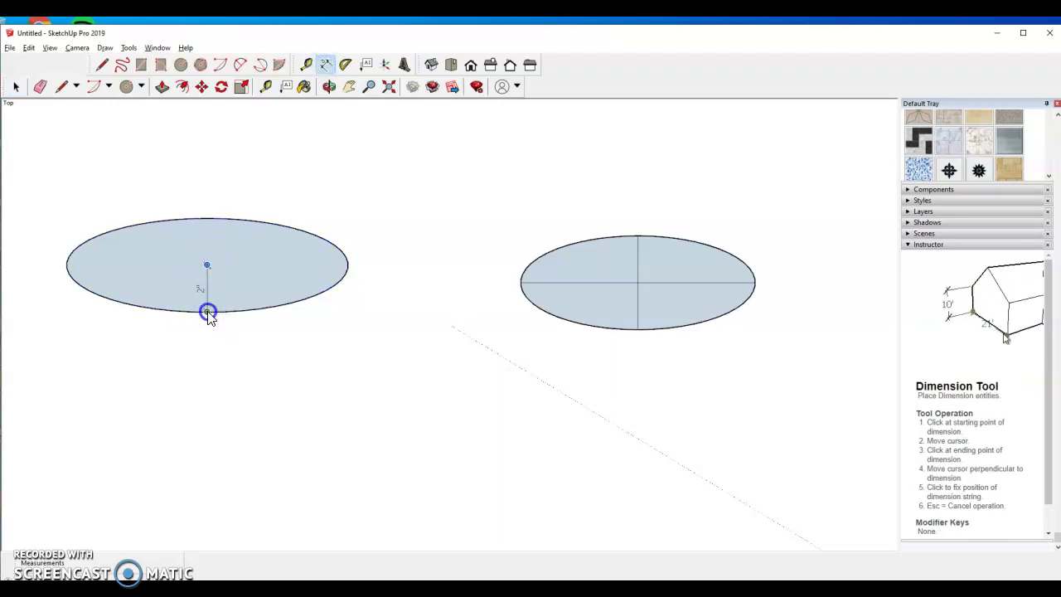
pyautogui.click(261, 280)
# Try to add a dimension from the first ellipse's centre to its tip, adjusting it close up before discarding it.
pyautogui.moveTo(278, 262); pyautogui.dragTo(351, 267)
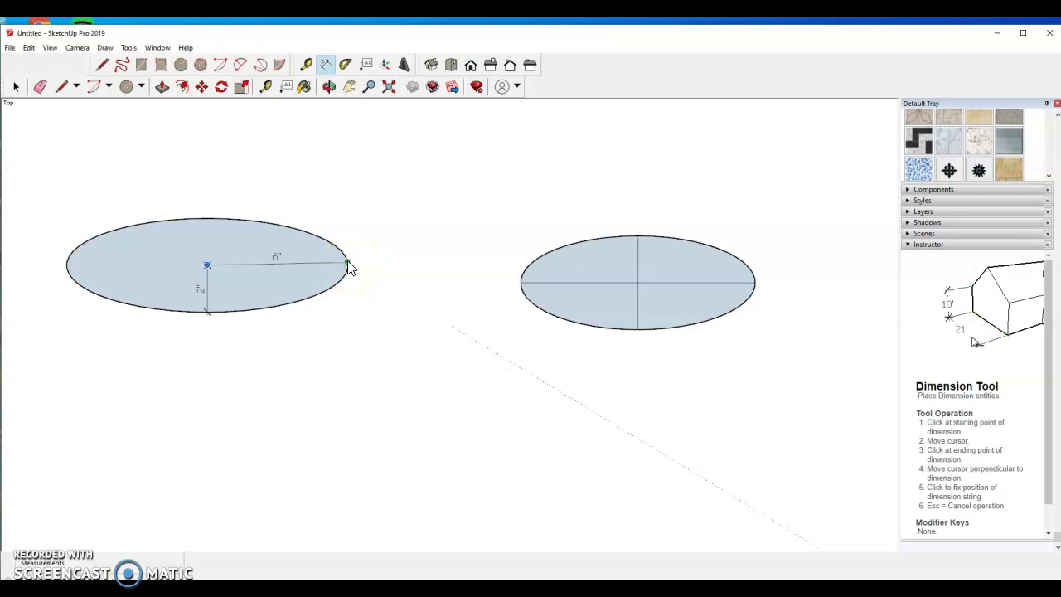
pyautogui.scroll(4, 352, 277)
pyautogui.click(351, 283)
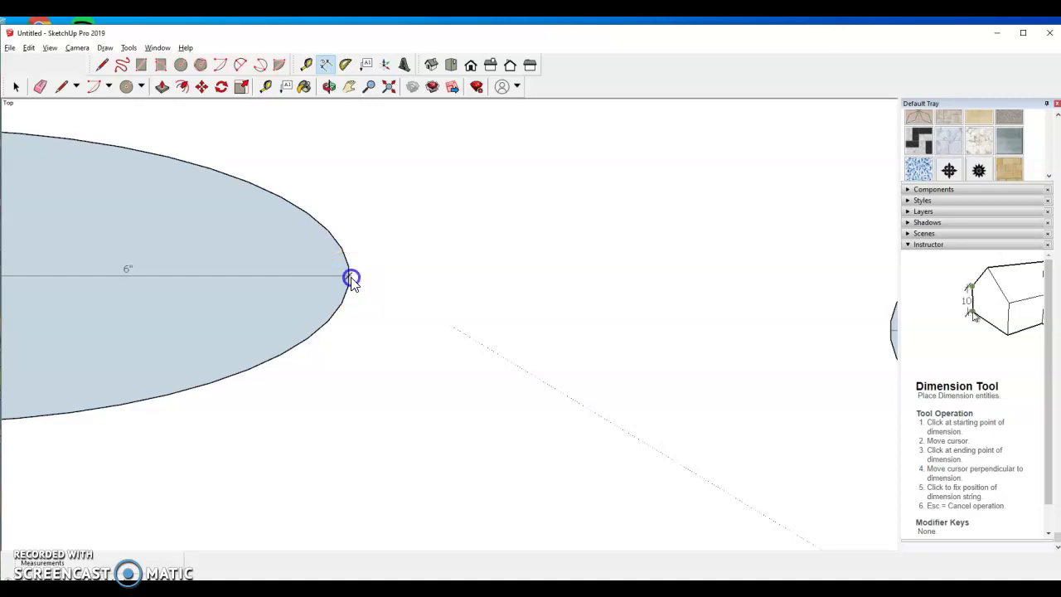
pyautogui.click(351, 283)
pyautogui.click(353, 281)
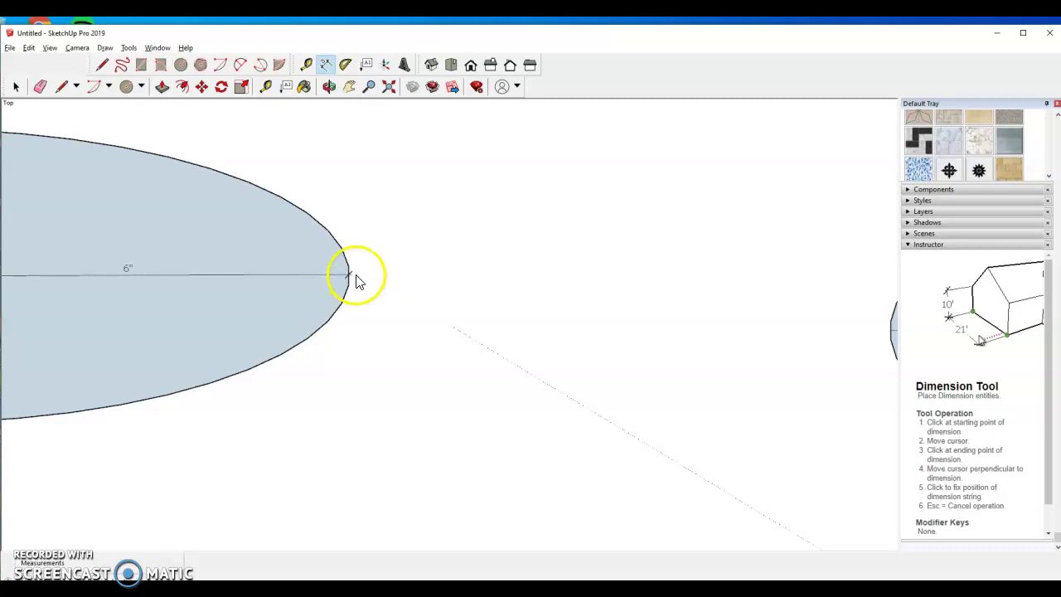
pyautogui.moveTo(354, 282); pyautogui.dragTo(344, 285)
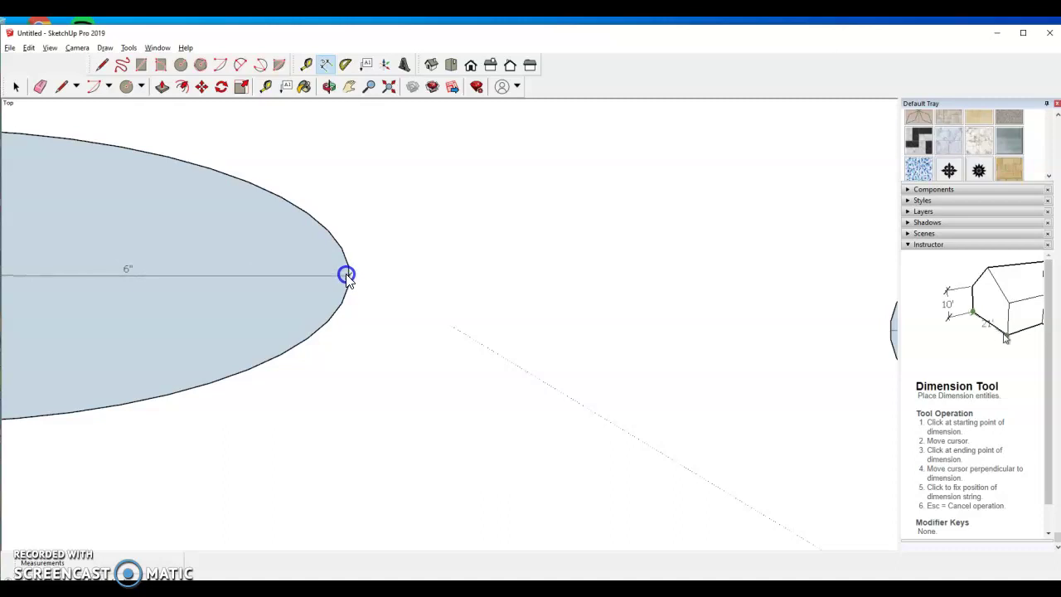
pyautogui.click(341, 275)
pyautogui.press('space')
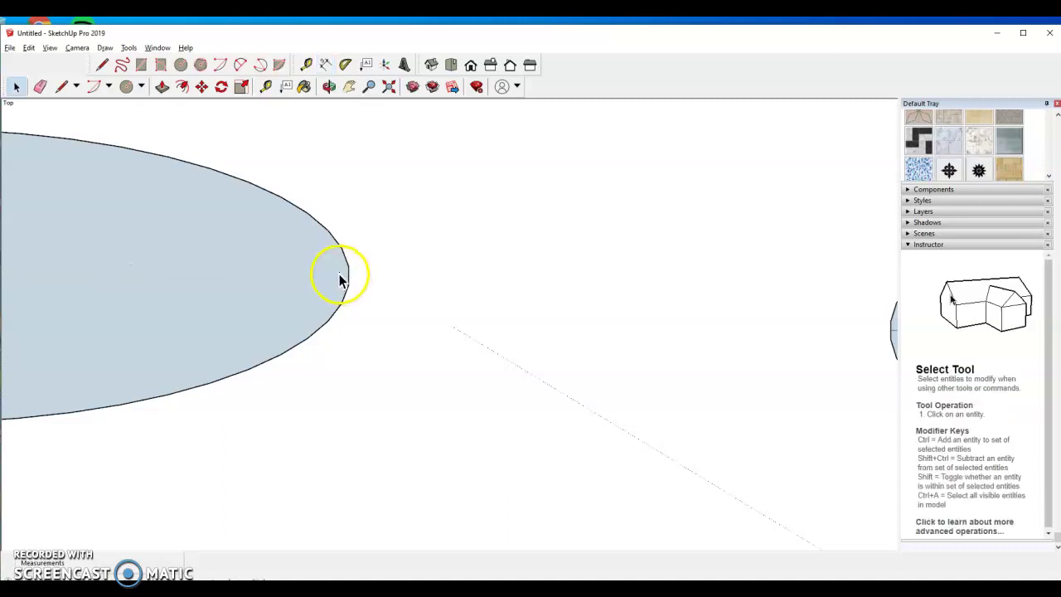
# Dimension the first ellipse's long half-axis from its centre to the tip, placing the dimension slightly above the centreline.
pyautogui.scroll(-4, 304, 246)
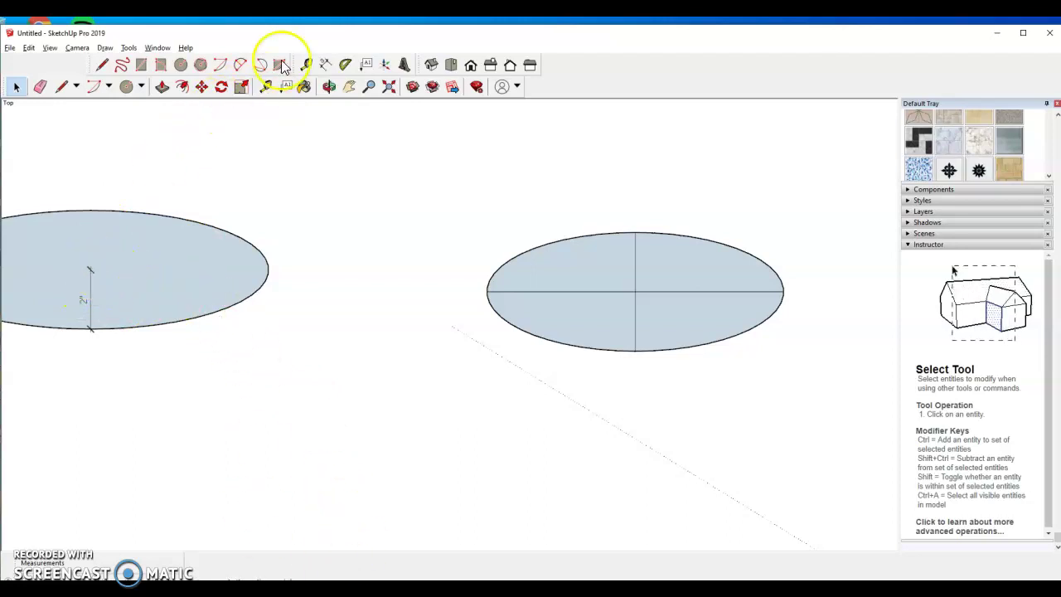
pyautogui.click(326, 66)
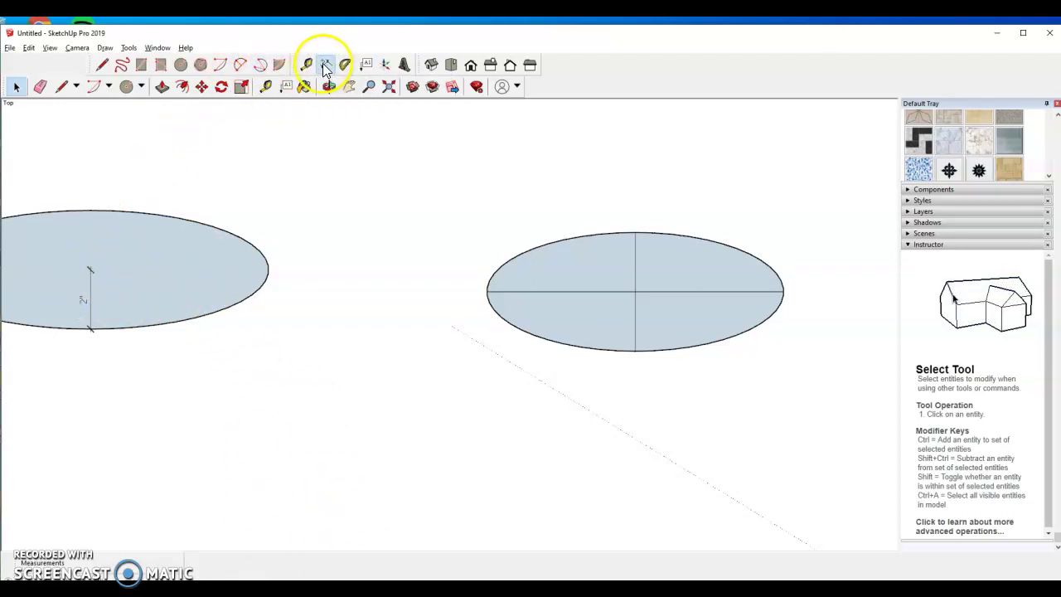
pyautogui.click(91, 270)
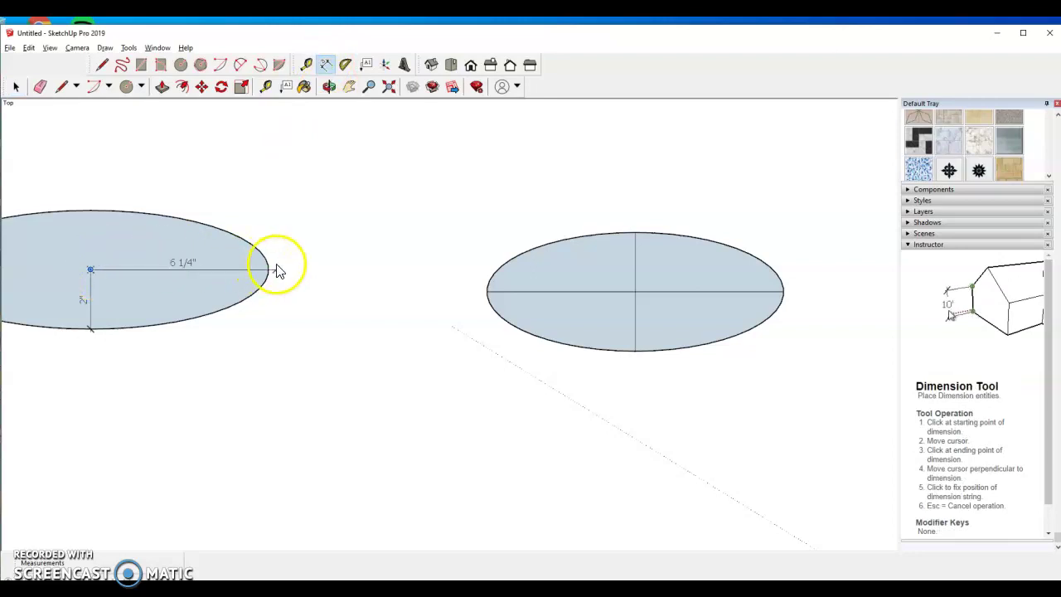
pyautogui.click(267, 268)
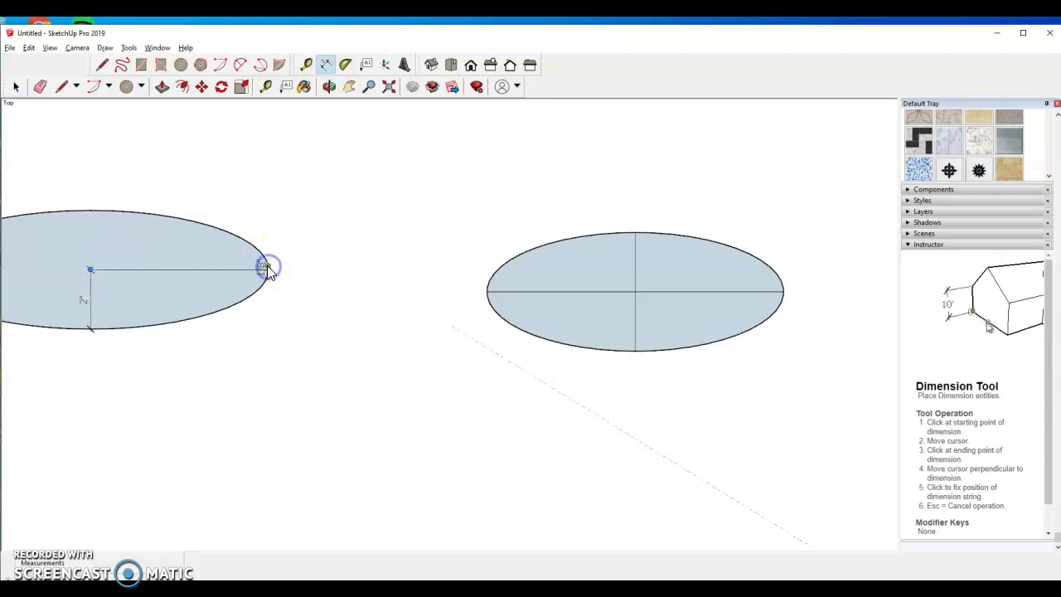
pyautogui.click(268, 261)
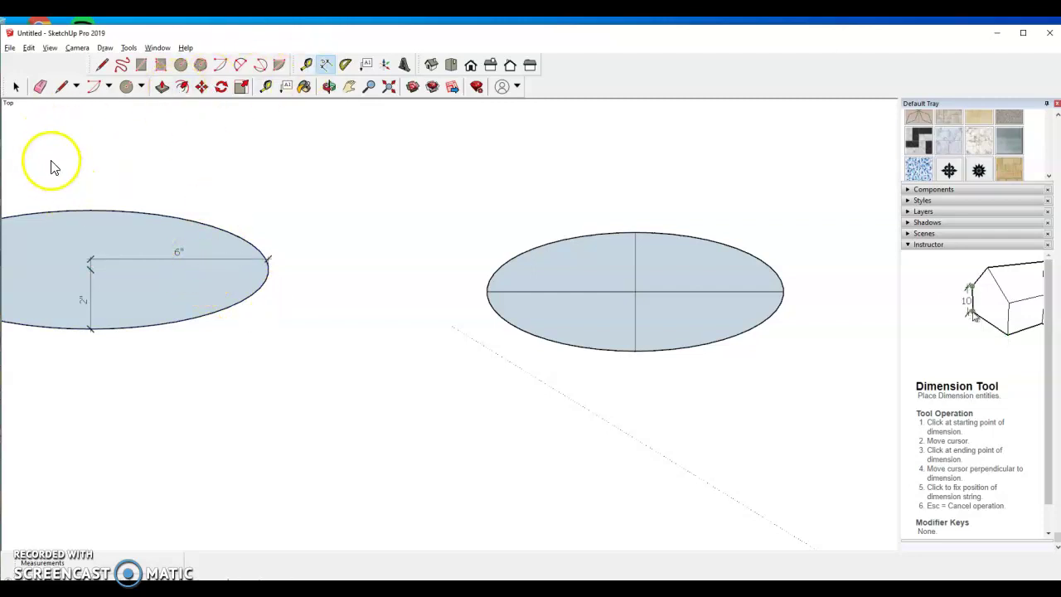
pyautogui.press('space')
# Move the long half-axis dimension about 5/16" down onto the first ellipse's centreline.
pyautogui.click(201, 87)
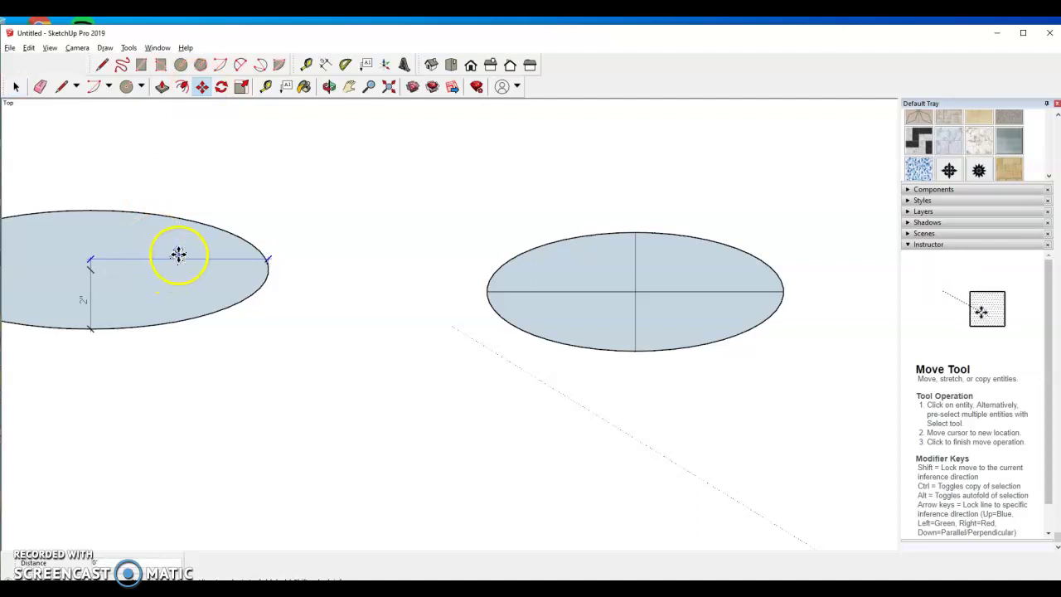
pyautogui.click(178, 259)
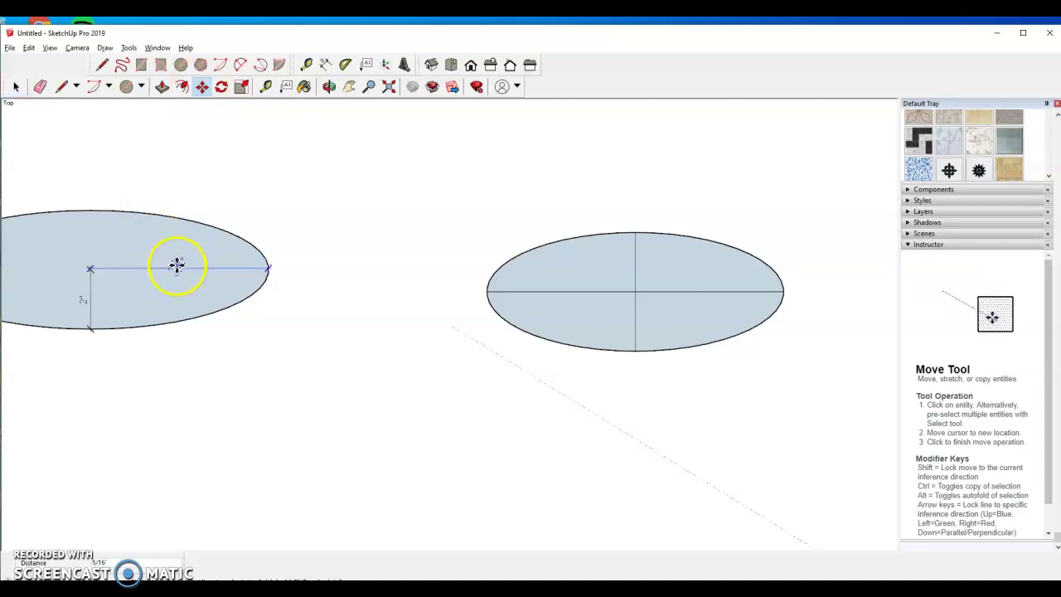
pyautogui.click(178, 268)
pyautogui.press('space')
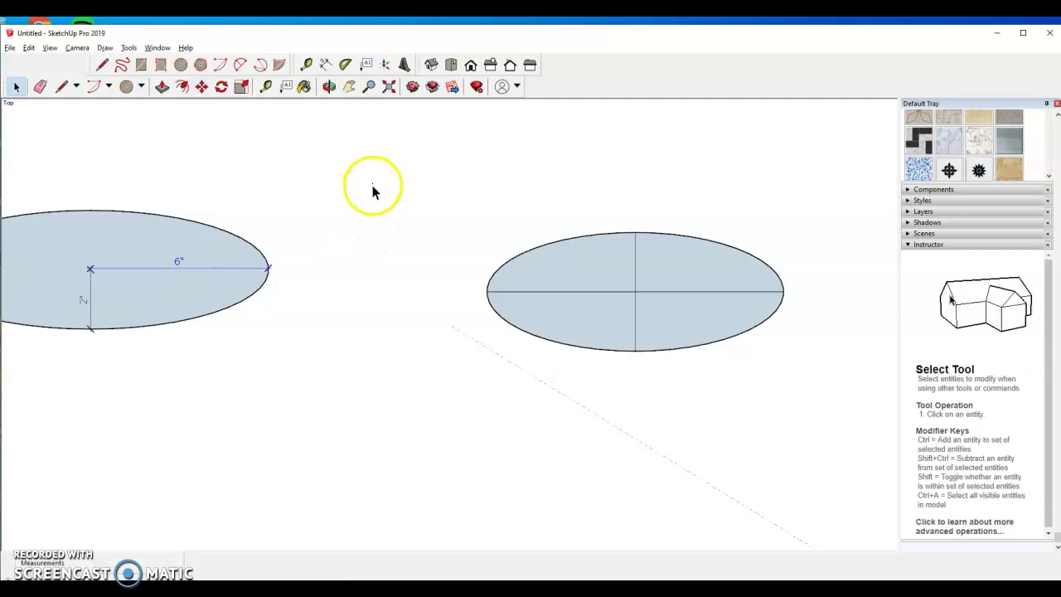
# Dimension the second ellipse's full short axis from top to bottom, placing the dimension on its vertical centreline.
pyautogui.click(654, 307)
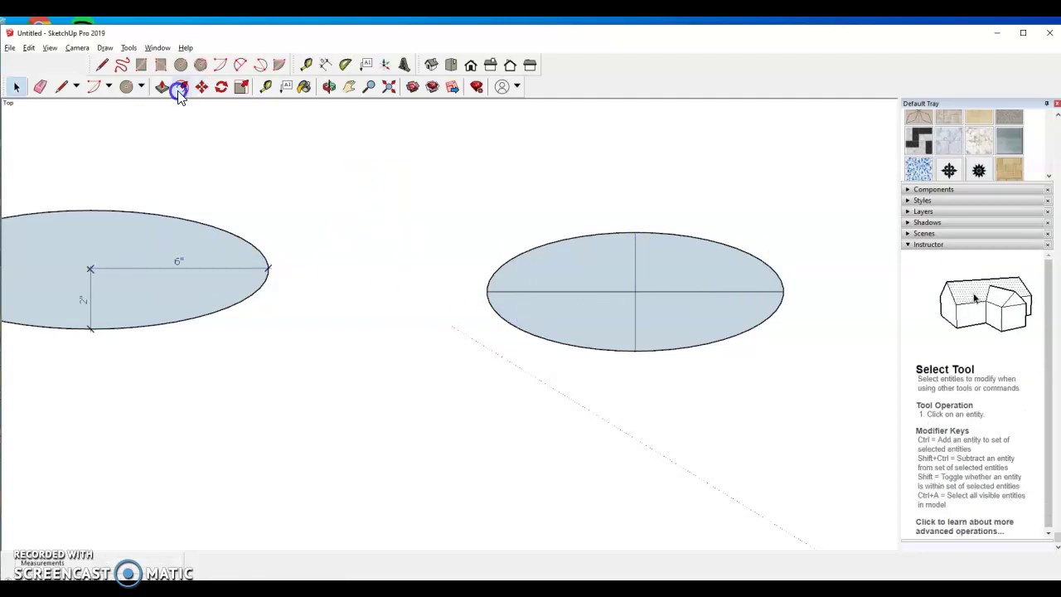
pyautogui.click(326, 65)
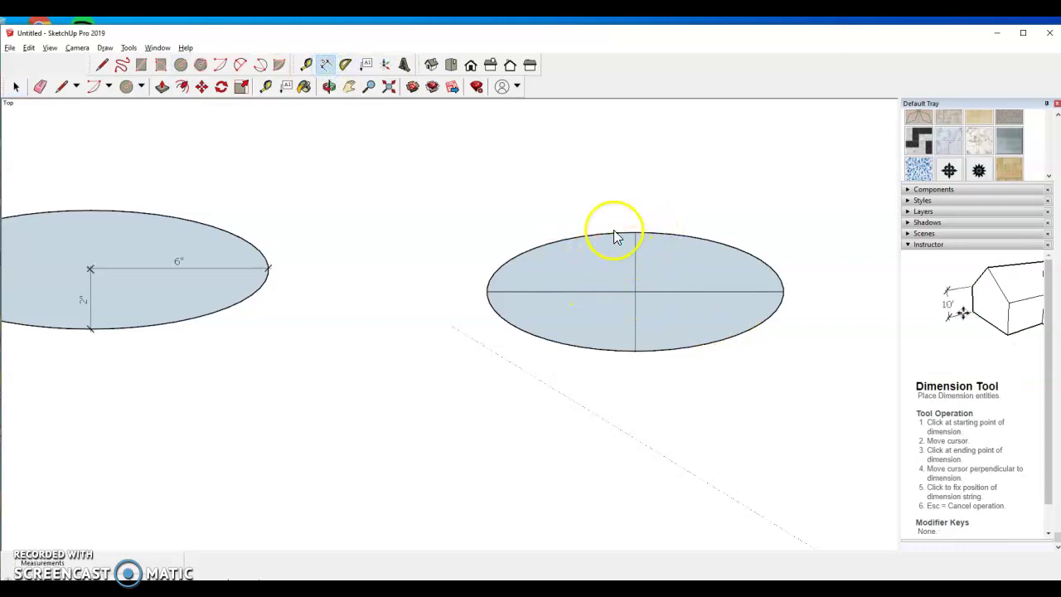
pyautogui.click(635, 233)
pyautogui.click(636, 351)
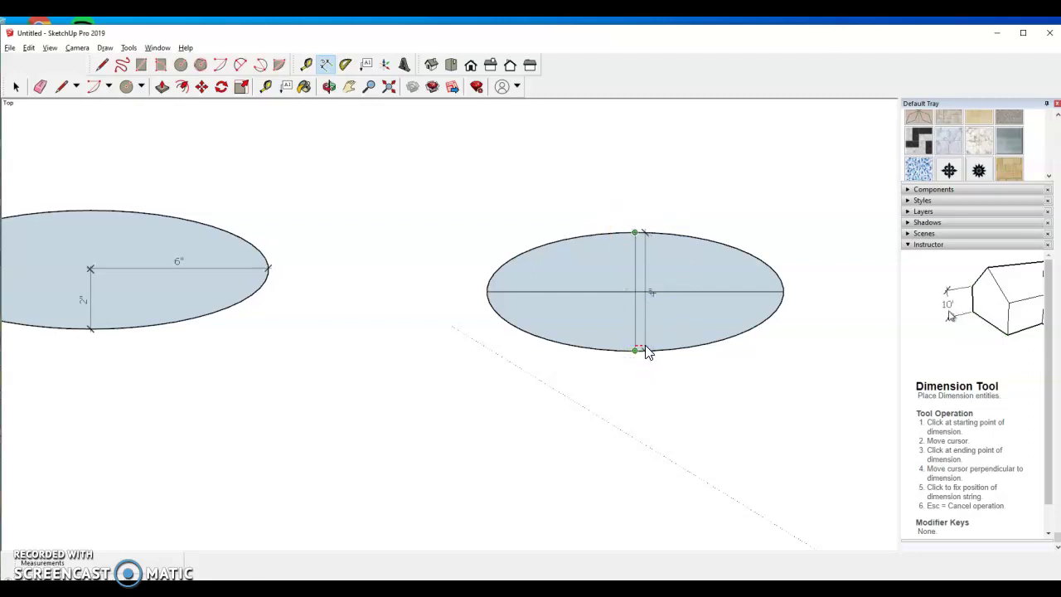
pyautogui.click(670, 339)
pyautogui.click(654, 290)
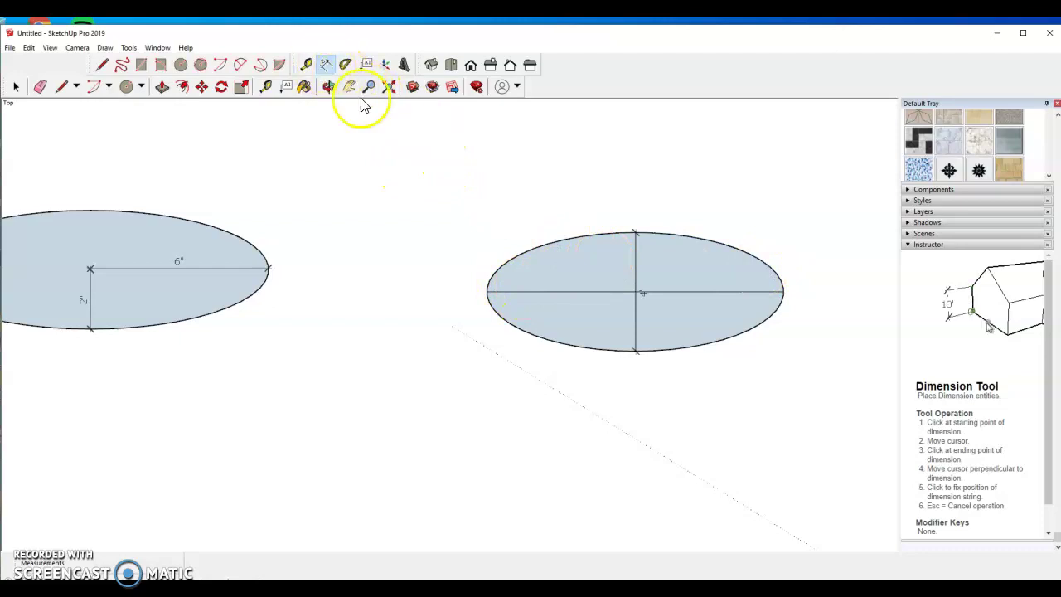
# Dimension the second ellipse's full long axis from tip to tip, placing the dimension just below its horizontal centreline.
pyautogui.click(485, 292)
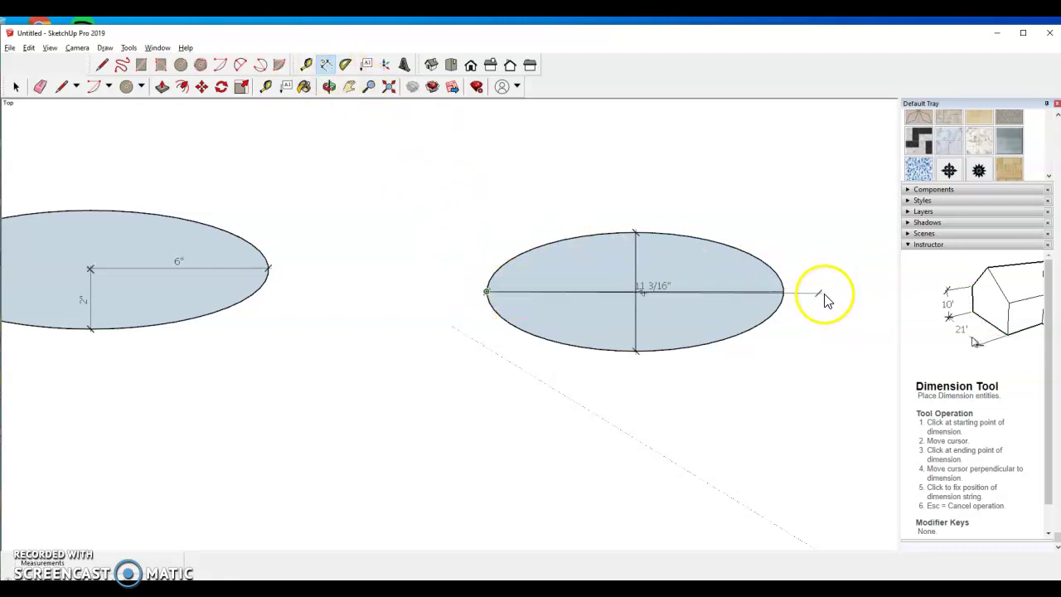
pyautogui.click(782, 294)
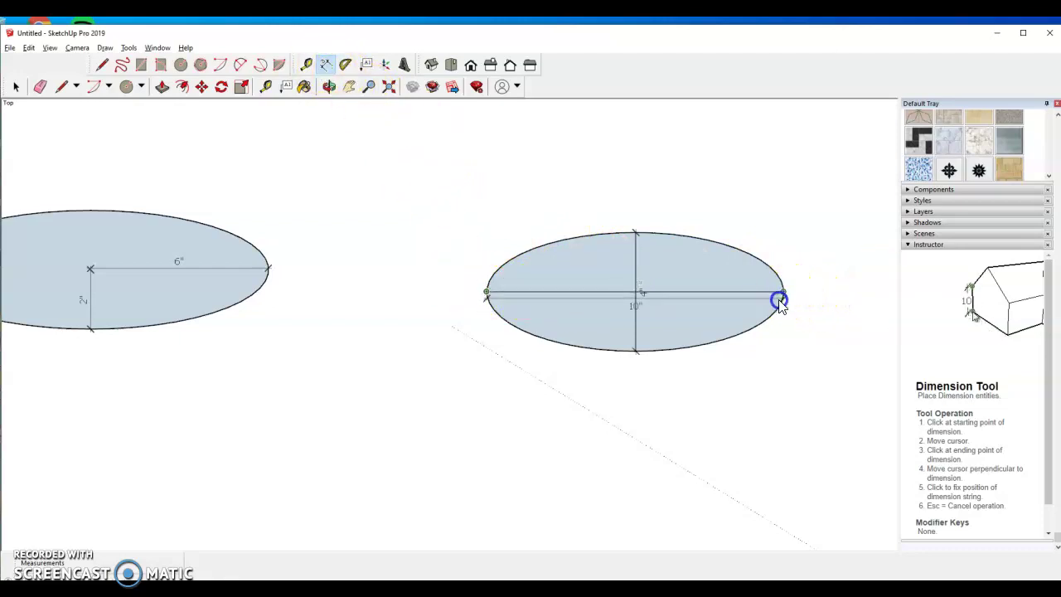
pyautogui.click(606, 293)
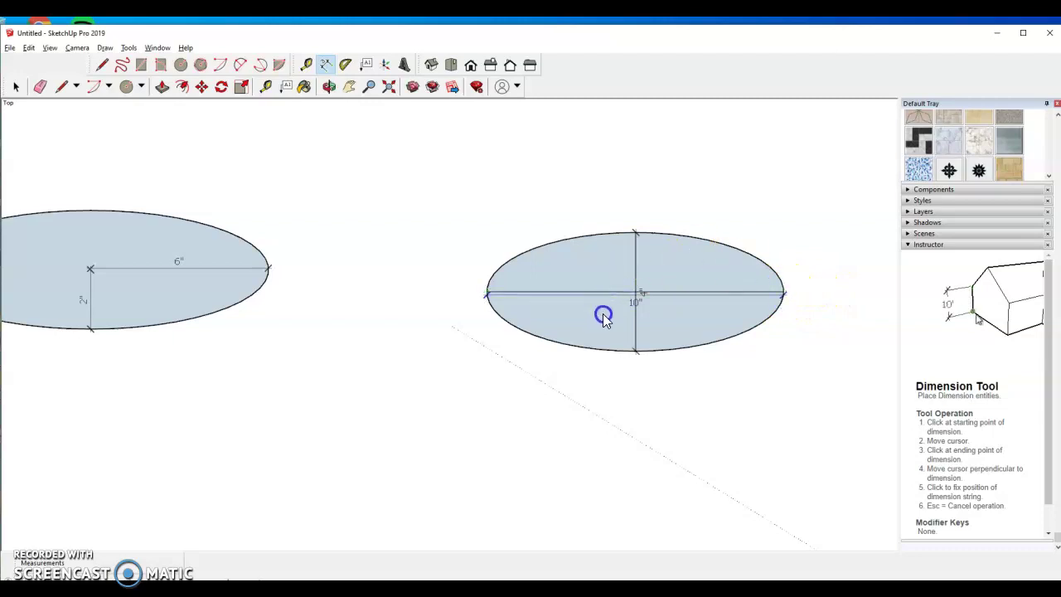
pyautogui.click(183, 87)
pyautogui.click(559, 293)
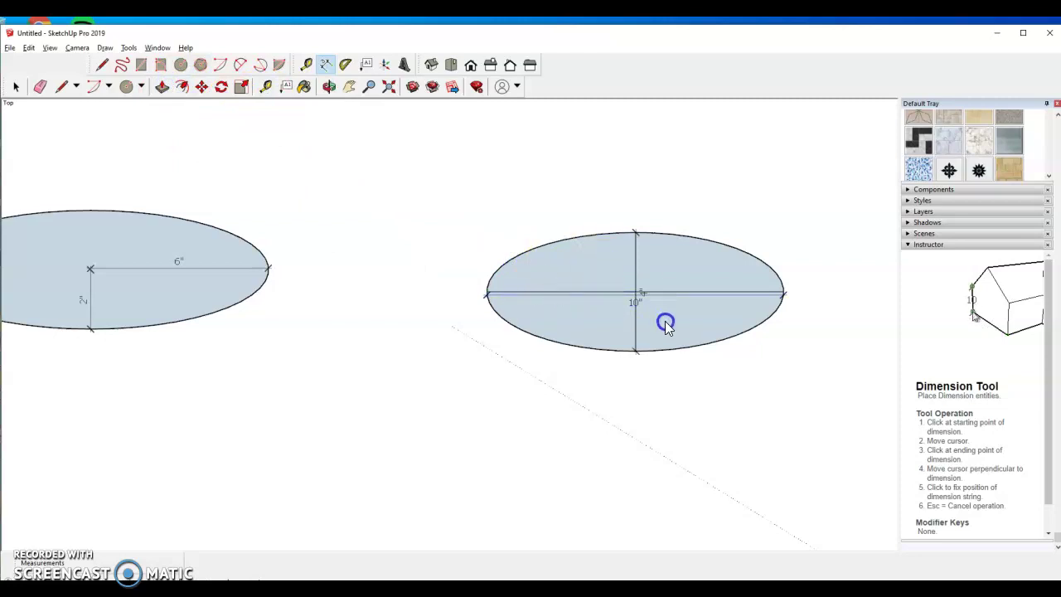
pyautogui.click(341, 339)
pyautogui.click(666, 277)
pyautogui.click(223, 76)
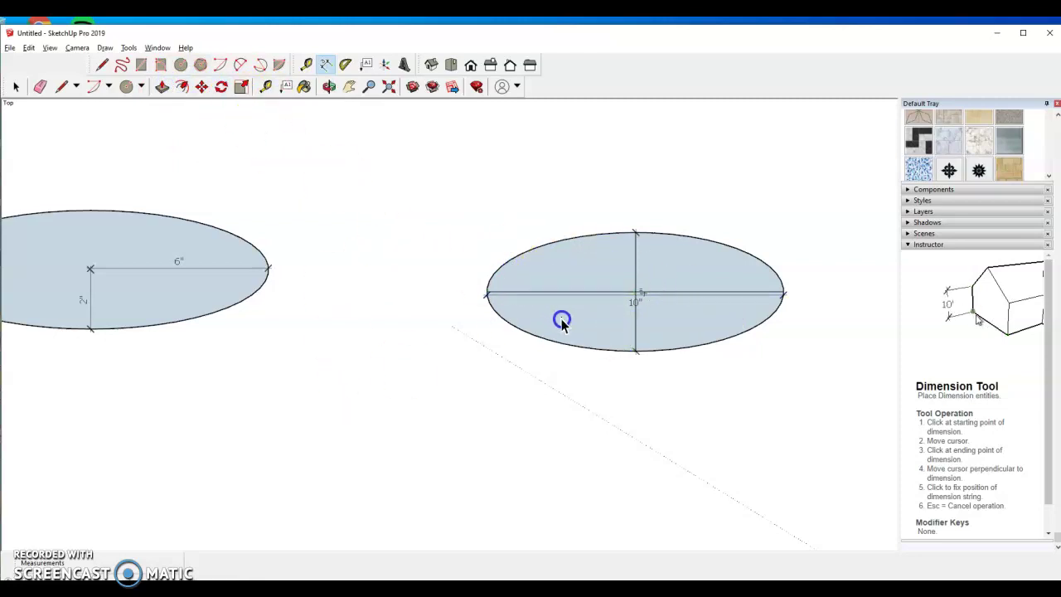
pyautogui.press('space')
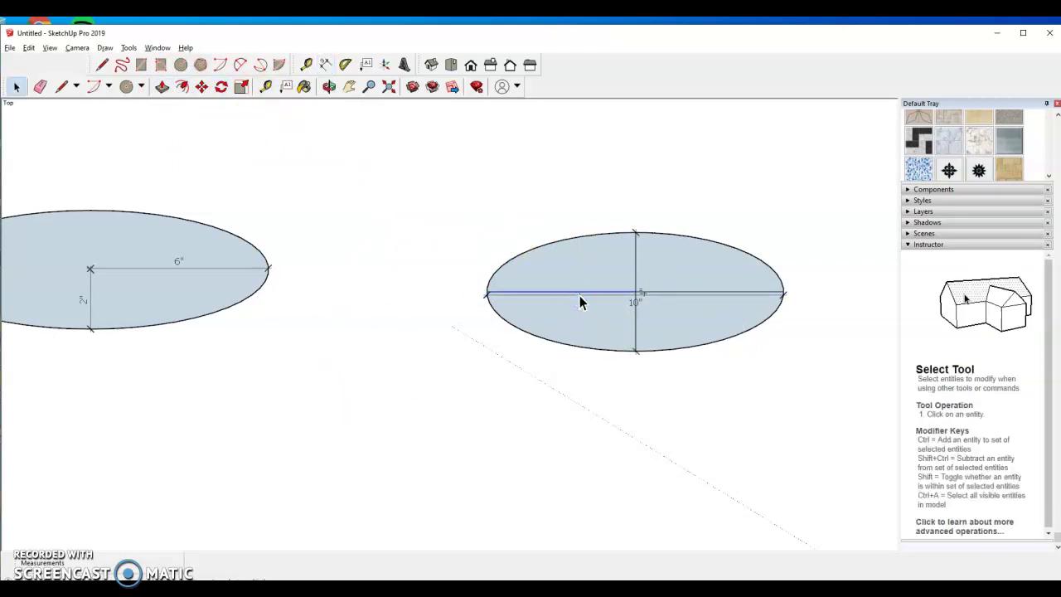
pyautogui.click(372, 246)
pyautogui.click(611, 369)
pyautogui.click(614, 302)
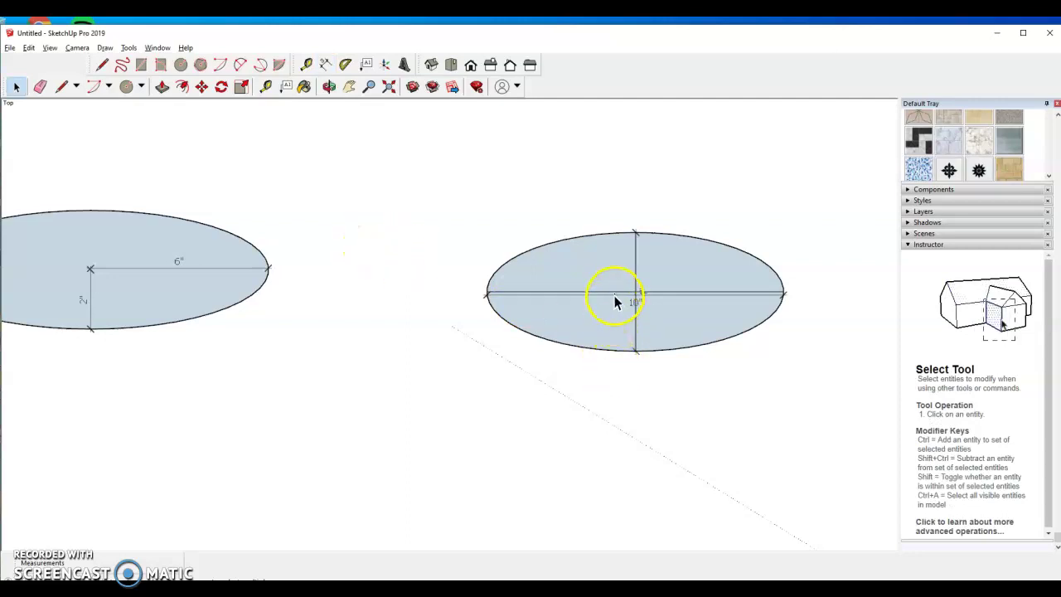
pyautogui.click(614, 295)
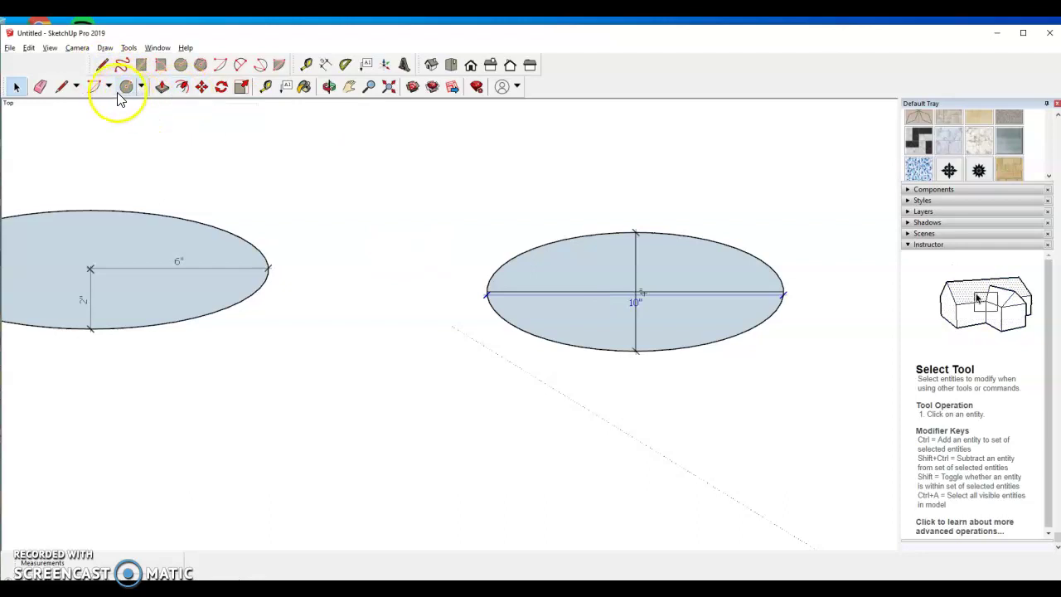
pyautogui.click(201, 87)
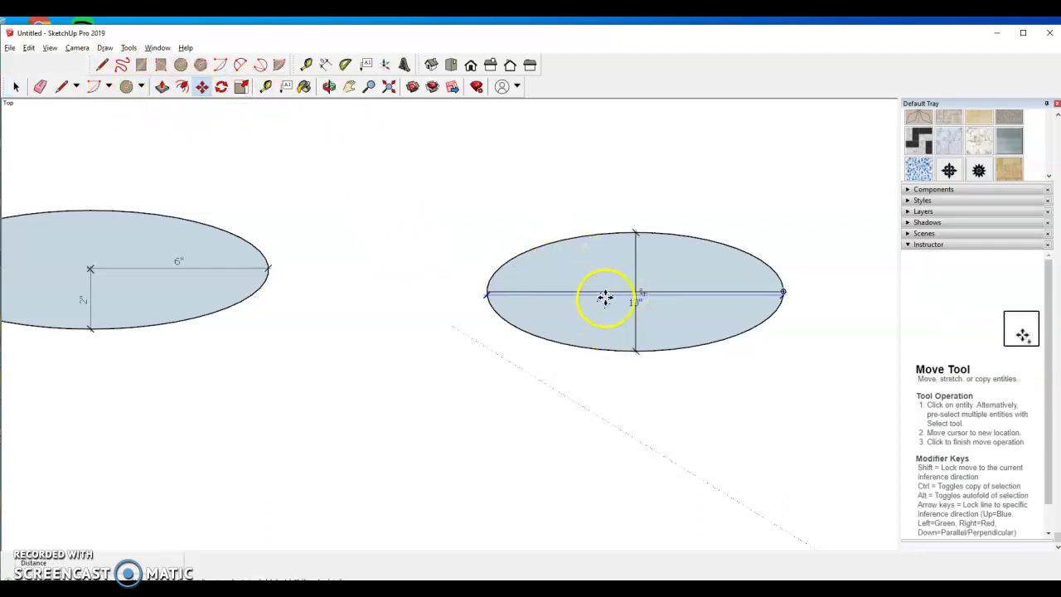
# Erase both halves of the horizontal and vertical axis lines inside the second ellipse, keeping its dimensions.
pyautogui.scroll(1, 722, 343)
pyautogui.scroll(4, 602, 268)
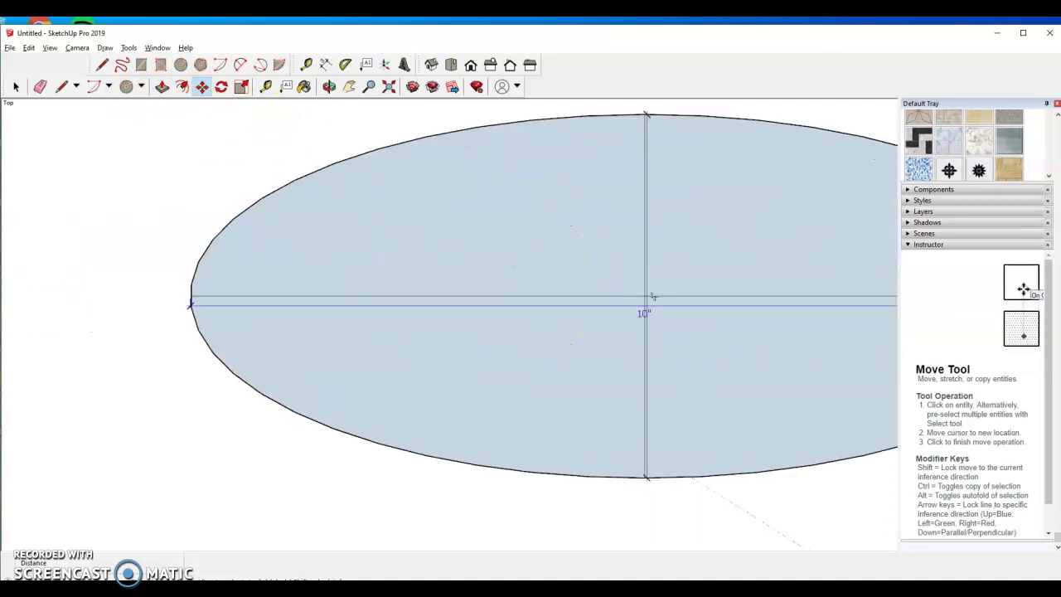
pyautogui.click(40, 86)
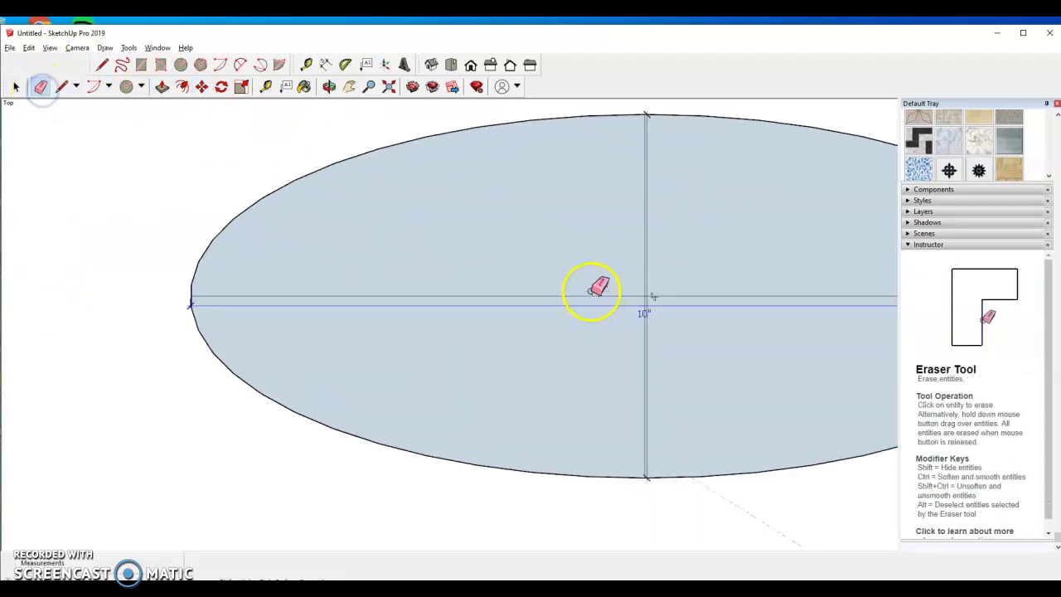
pyautogui.click(592, 295)
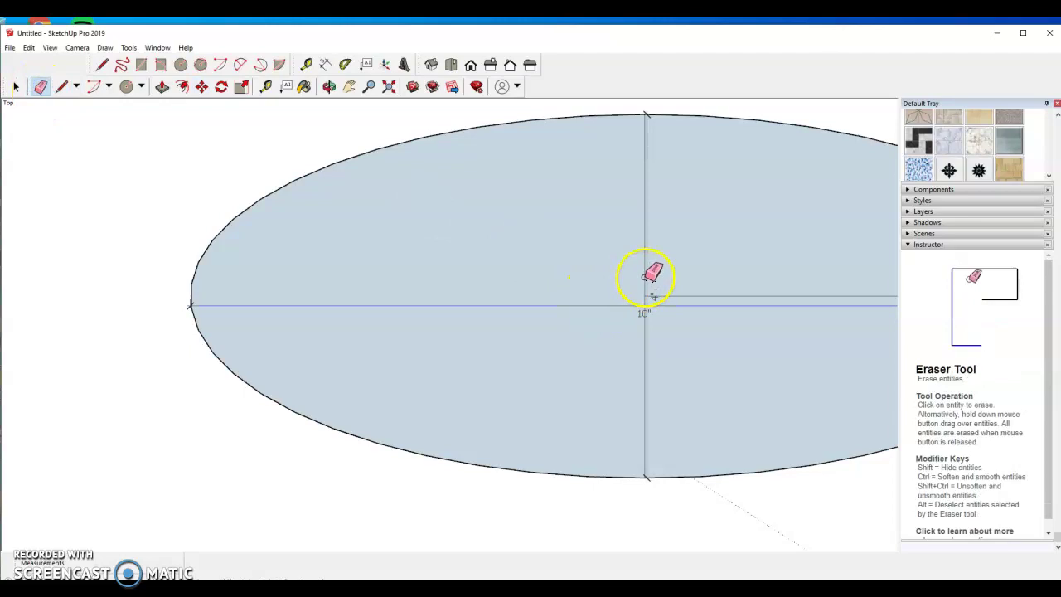
pyautogui.click(690, 295)
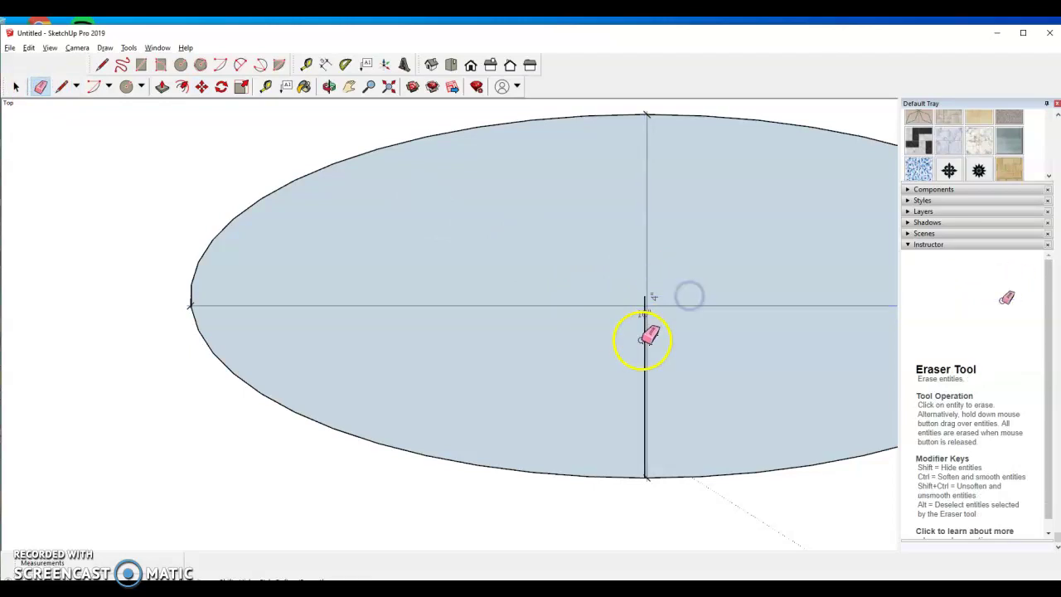
pyautogui.click(644, 339)
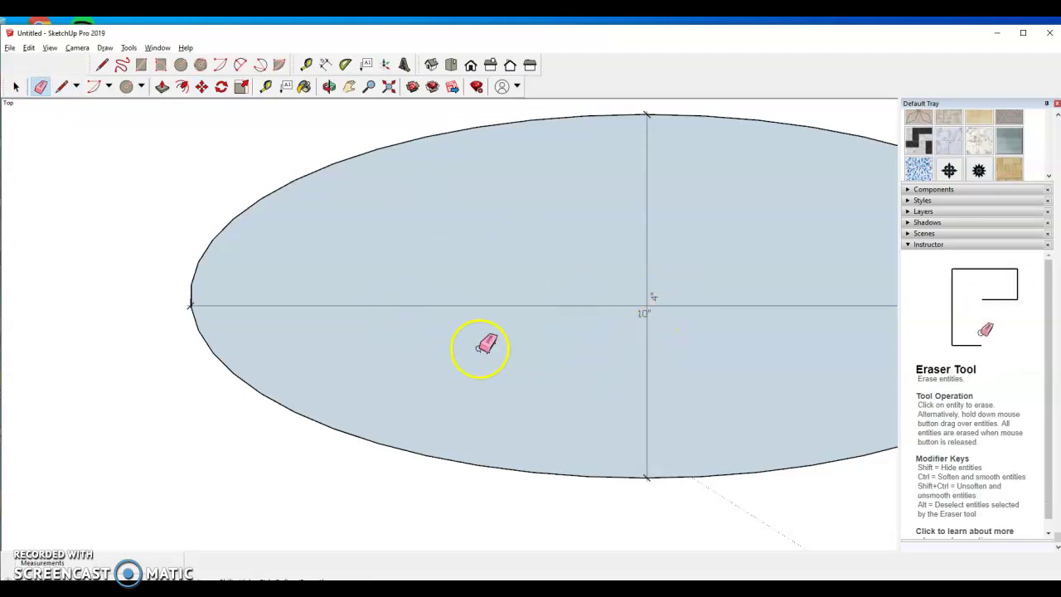
# Move the second ellipse's long-axis dimension about 1/8" up onto the ellipse's horizontal centreline.
pyautogui.click(201, 86)
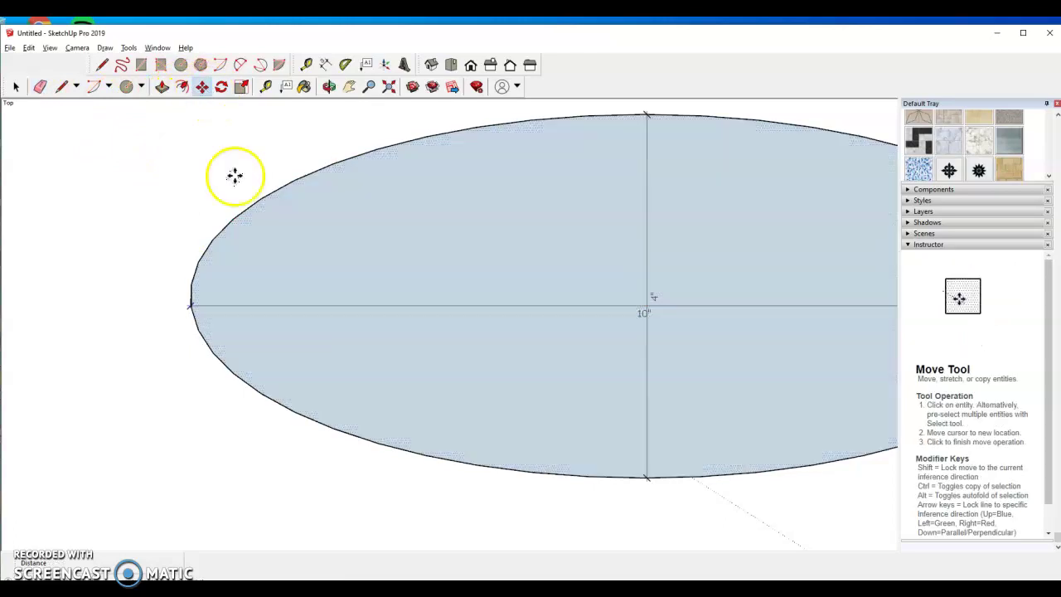
pyautogui.press('space')
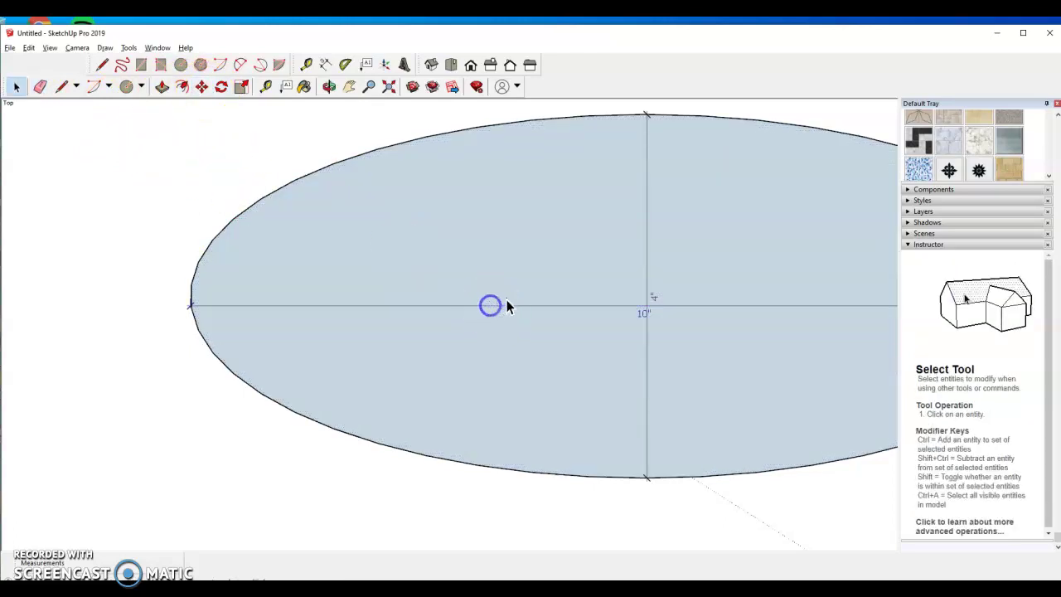
pyautogui.click(202, 86)
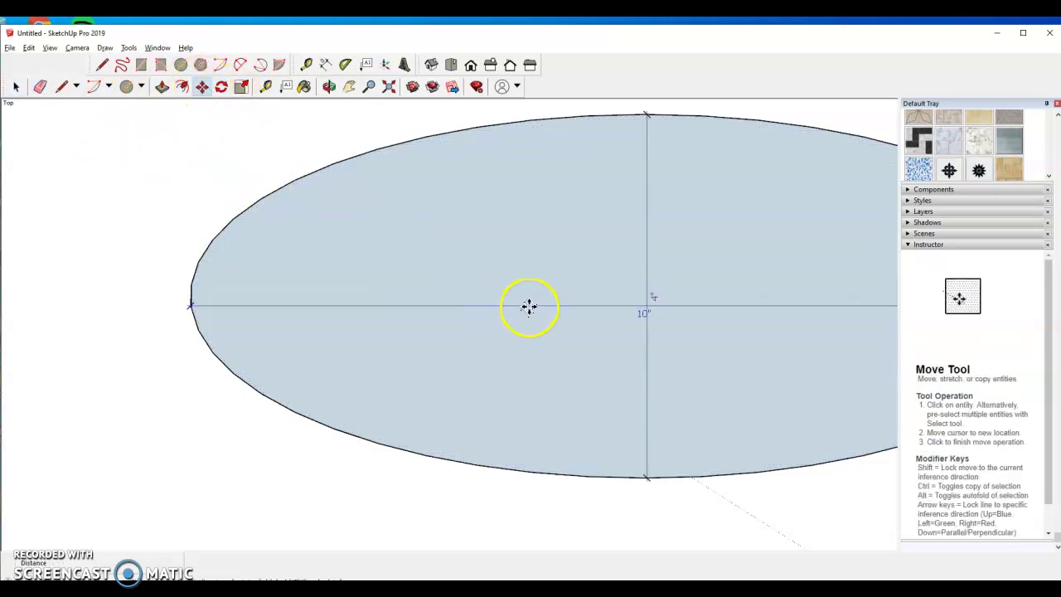
pyautogui.click(528, 307)
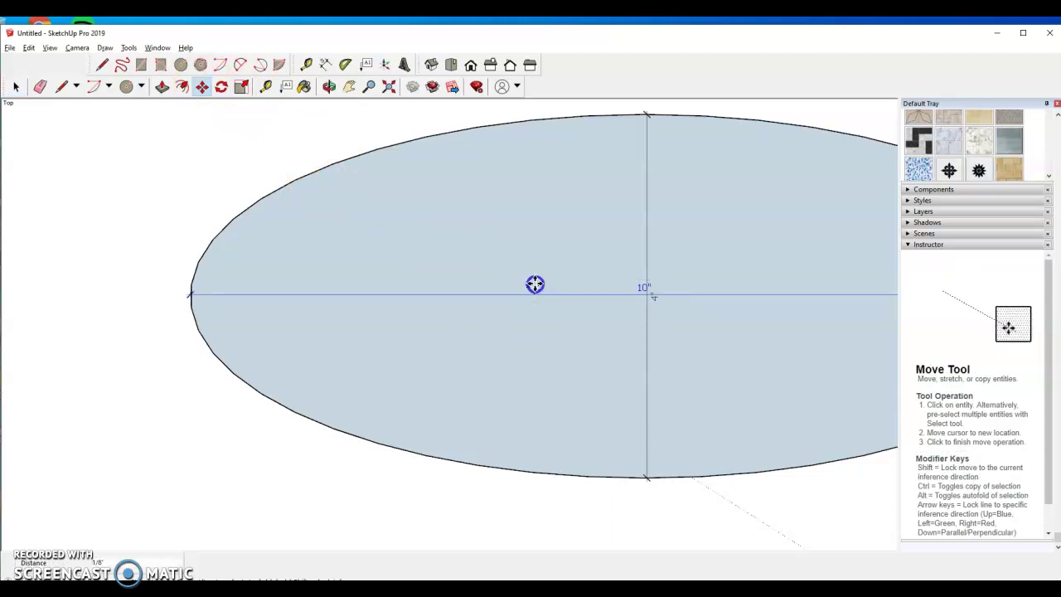
pyautogui.click(535, 284)
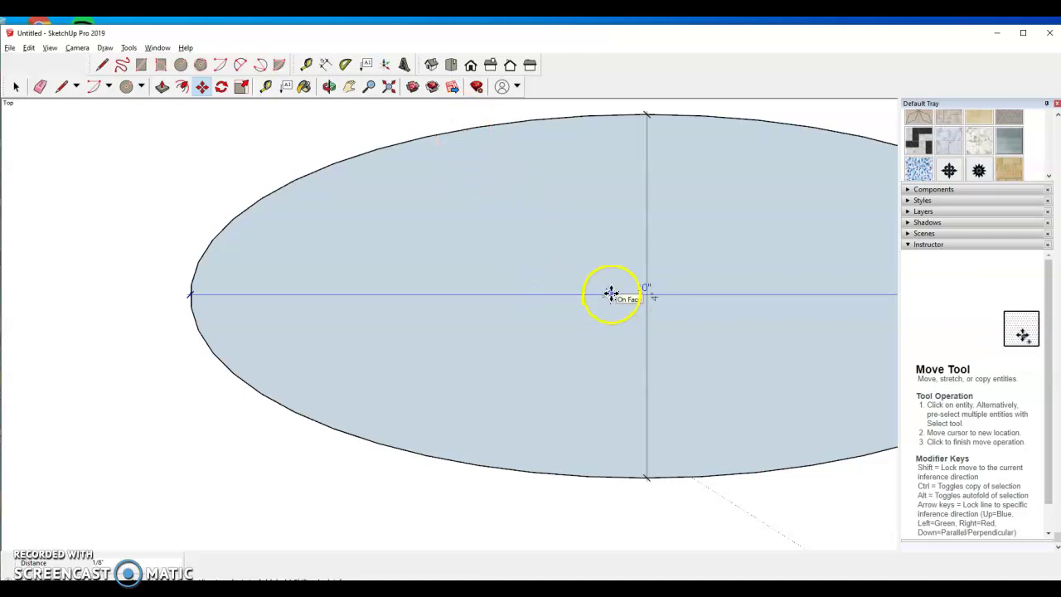
pyautogui.scroll(-2, 504, 449)
pyautogui.scroll(-1, 738, 468)
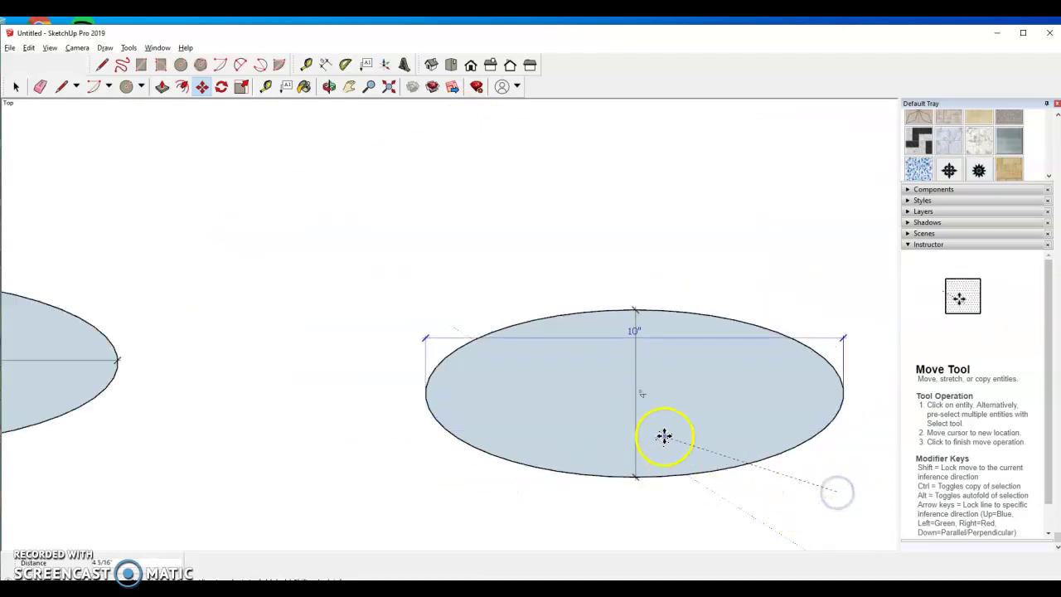
pyautogui.click(692, 491)
pyautogui.press('space')
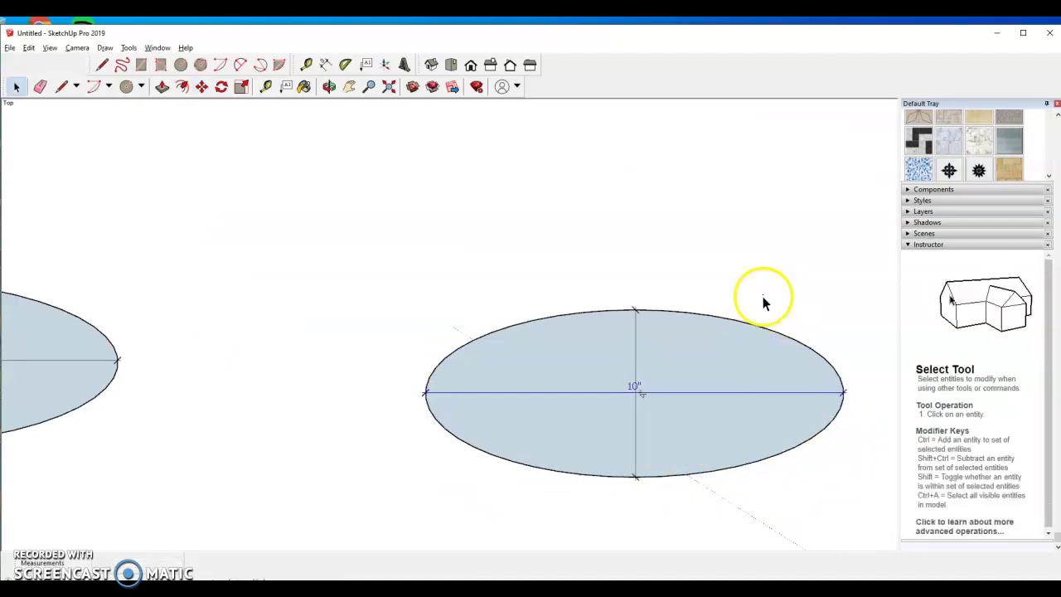
pyautogui.scroll(-3, 440, 425)
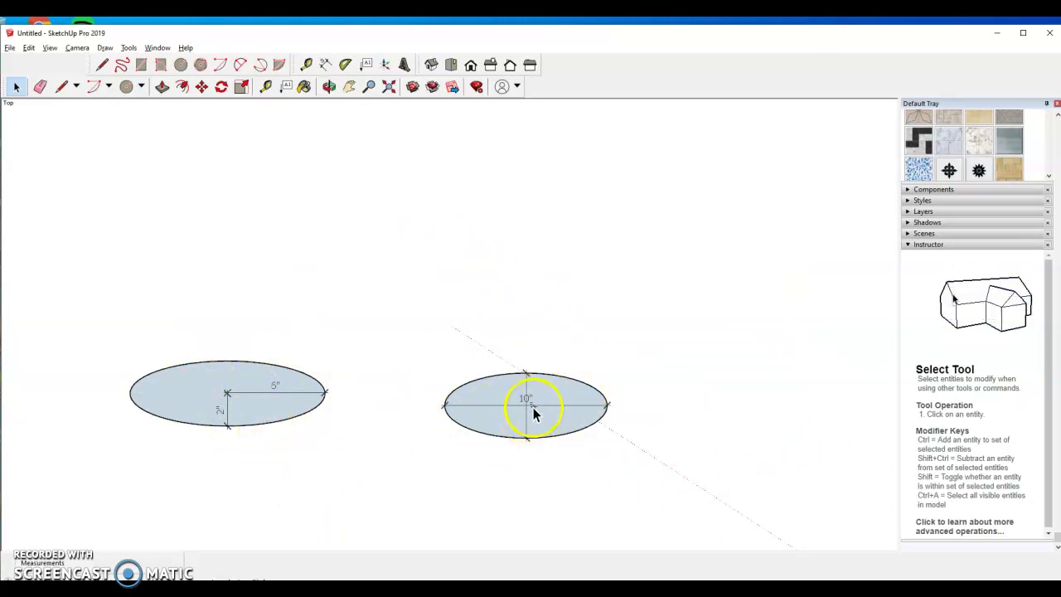
pyautogui.scroll(5, 525, 356)
pyautogui.scroll(-2, 533, 363)
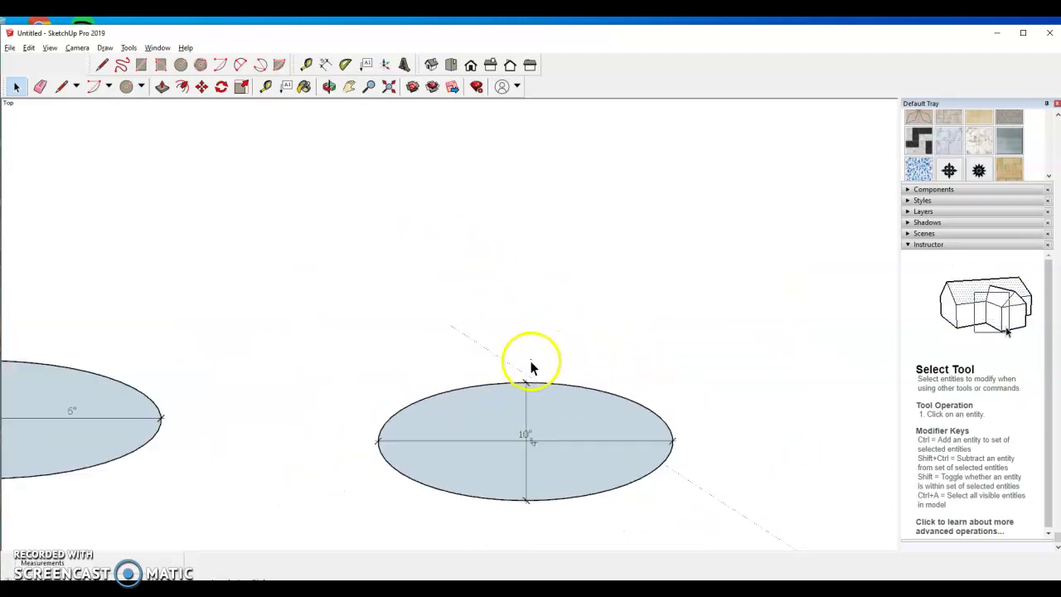